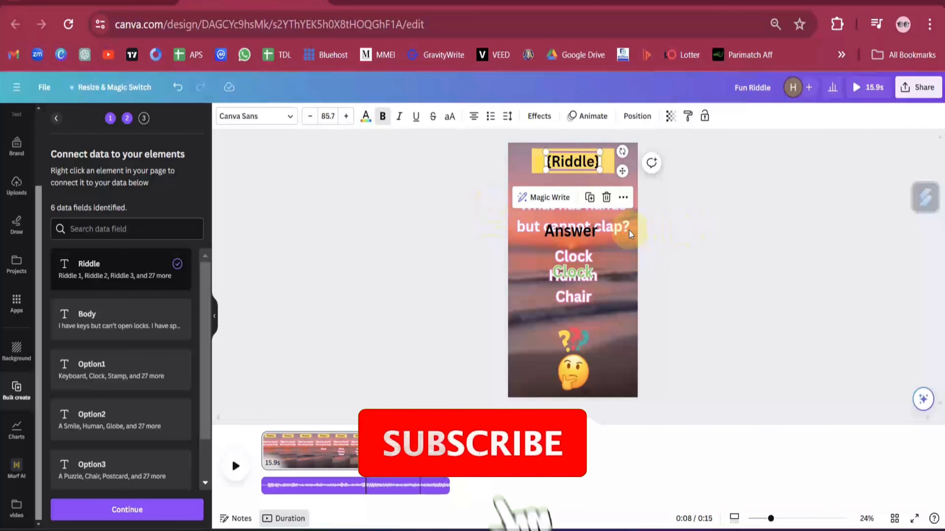
Connect the riddle question text "What has hands but cannot clap?" to the Body data field
left_click(588, 222)
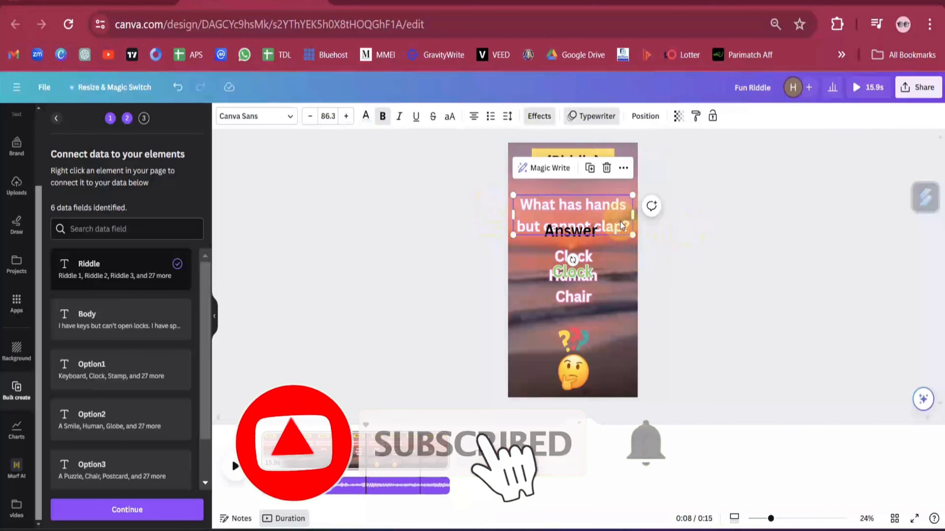
right_click(589, 212)
left_click(634, 363)
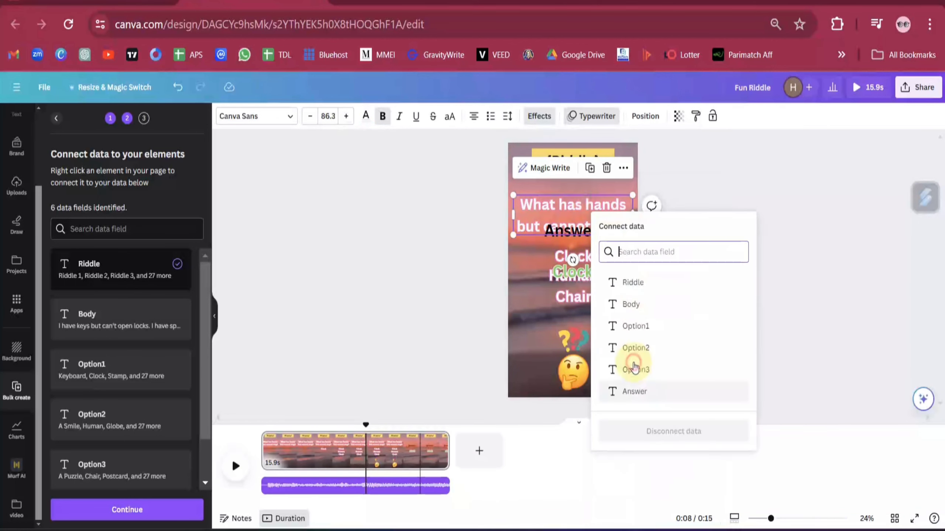
left_click(631, 304)
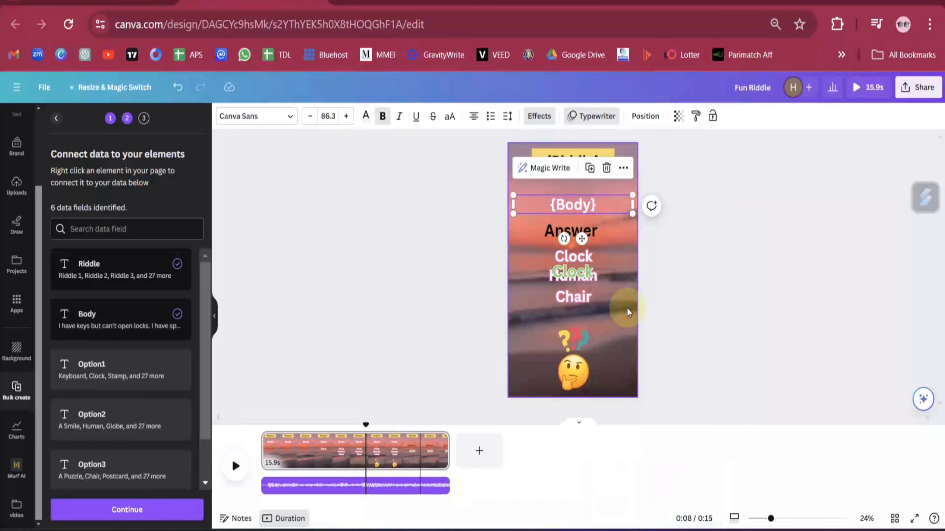
Connect the white "Clock" choice to the Option1 data field and the "Human" choice to Option2
right_click(582, 261)
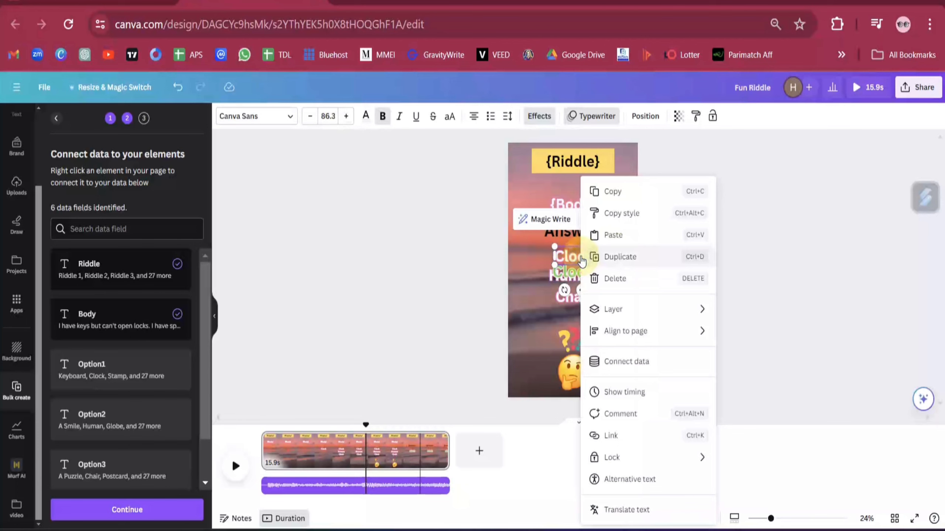
left_click(624, 361)
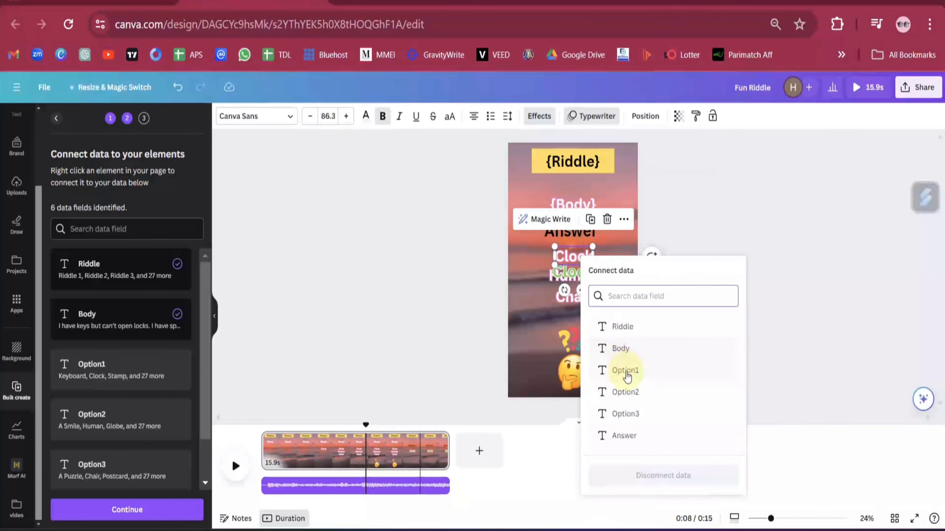
left_click(622, 371)
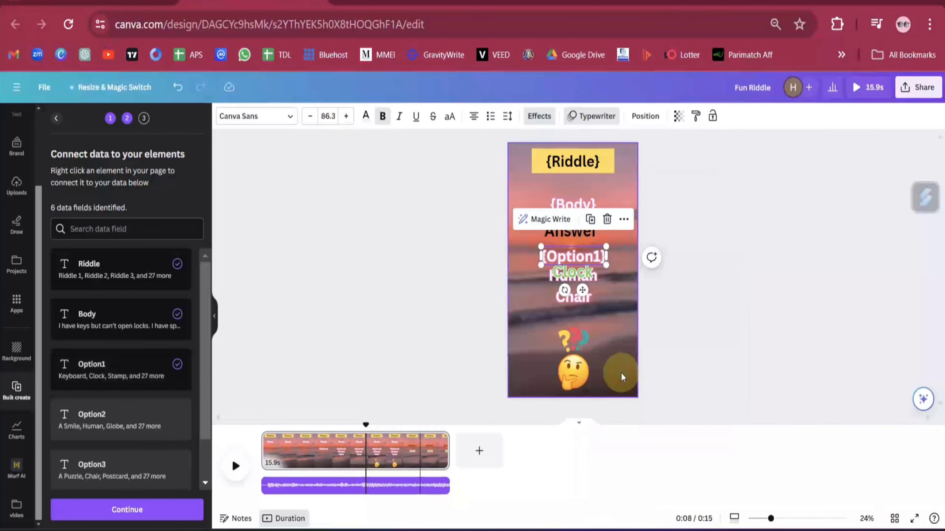
right_click(553, 282)
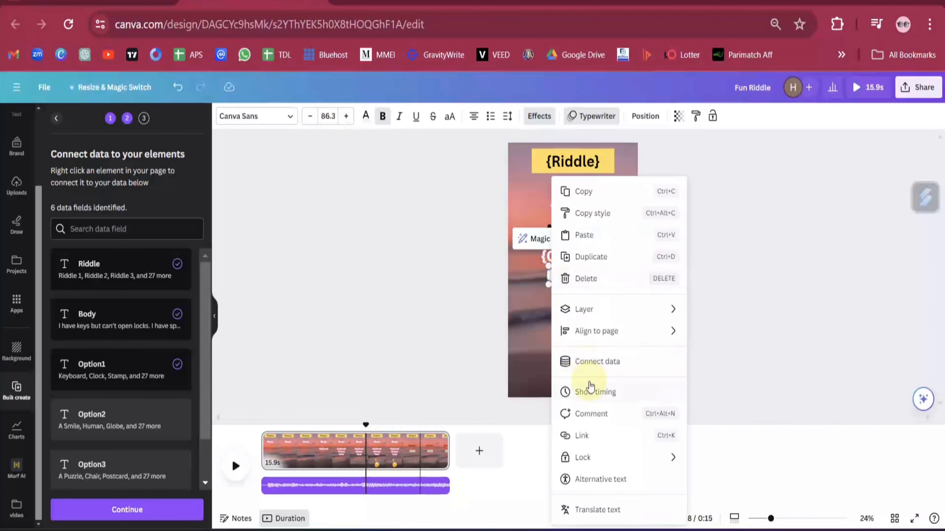
left_click(611, 368)
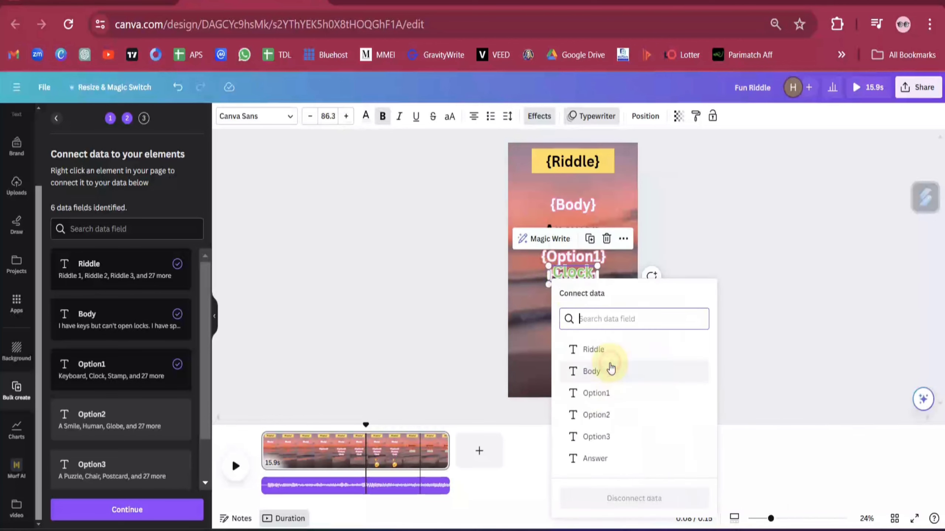
left_click(615, 415)
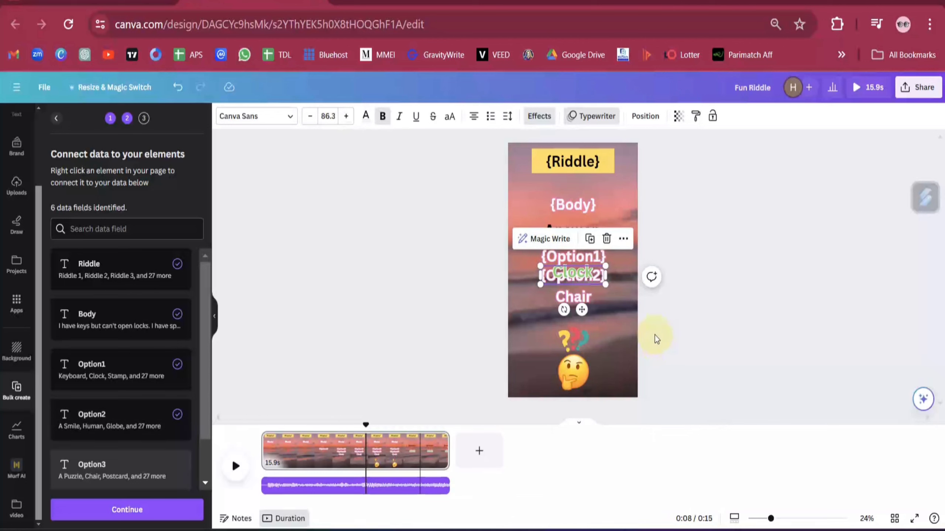
Connect the "Chair" choice text to the Option3 data field
scroll(647, 331, "up", 5, "ctrl")
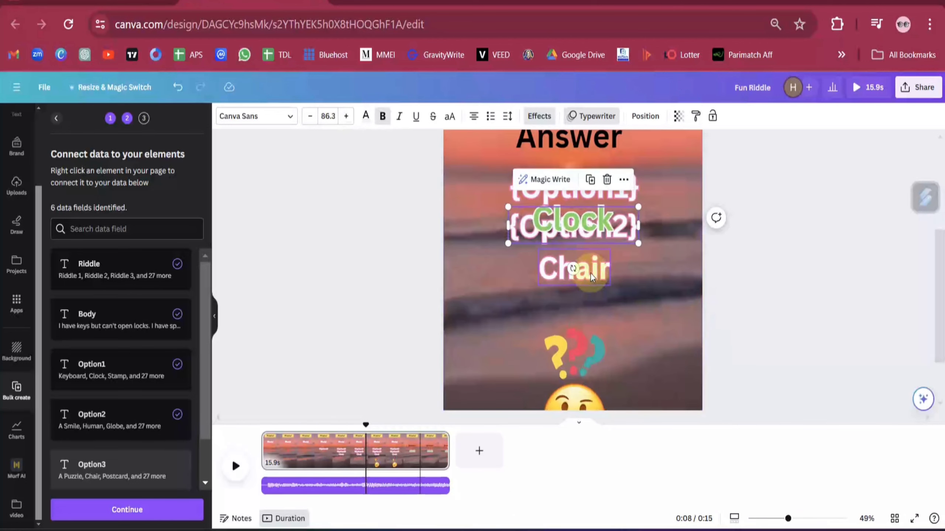
left_click(592, 277)
right_click(592, 277)
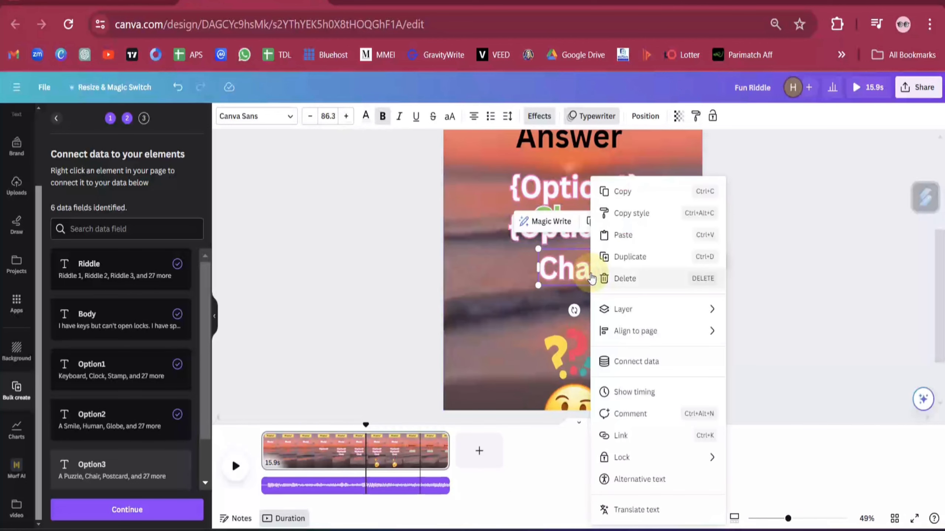
left_click(631, 361)
left_click(638, 432)
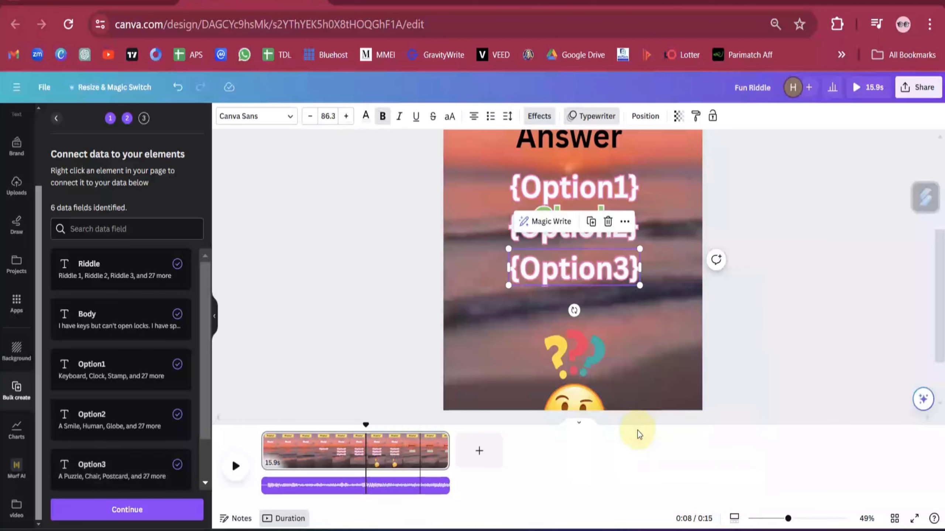
Connect the green "Clock" text below the Answer heading to the Answer data field
scroll(676, 335, "up", 4)
scroll(675, 335, "down", 2)
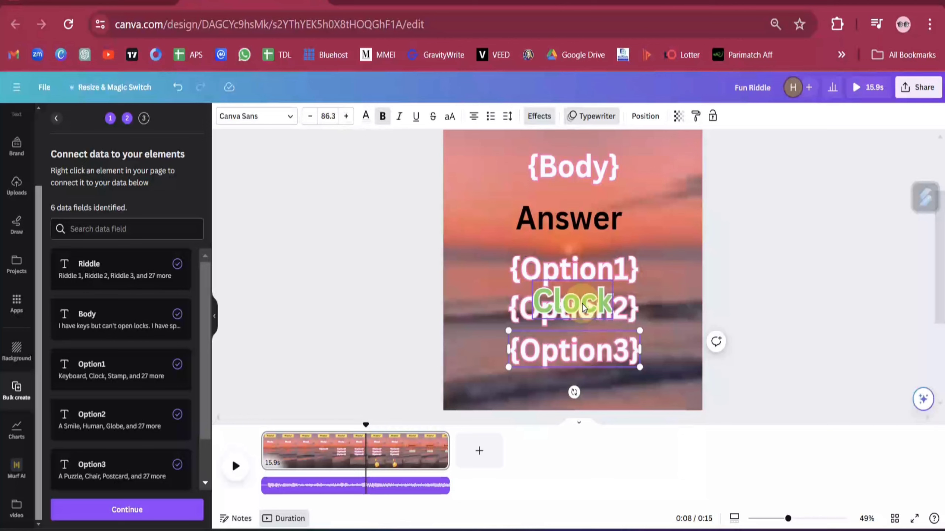
right_click(582, 307)
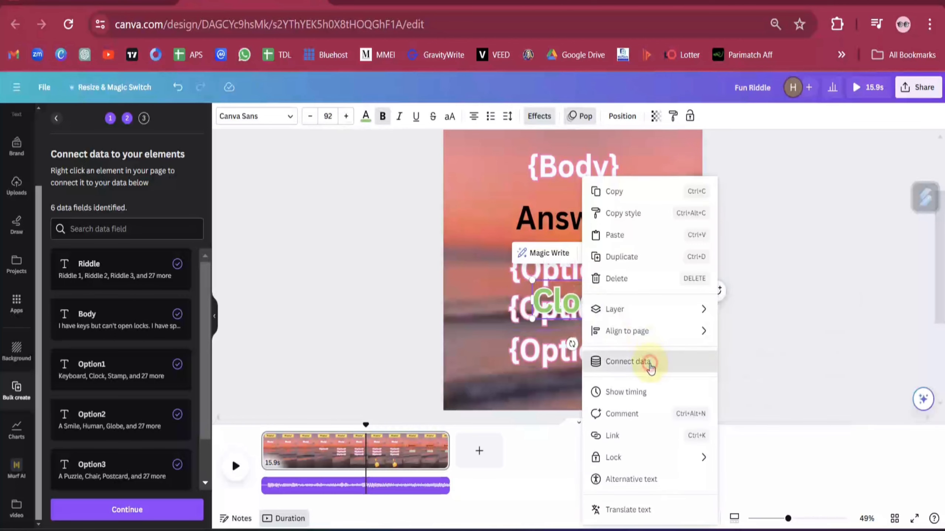
left_click(649, 364)
left_click(633, 465)
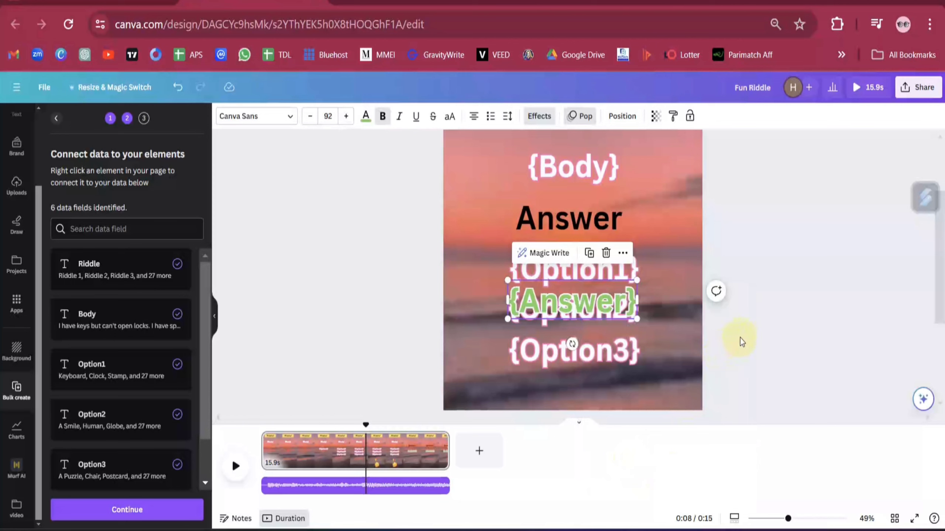
Proceed to applying the data, check the list of selected riddles, and generate designs for all 30 of them
scroll(741, 342, "down", 4)
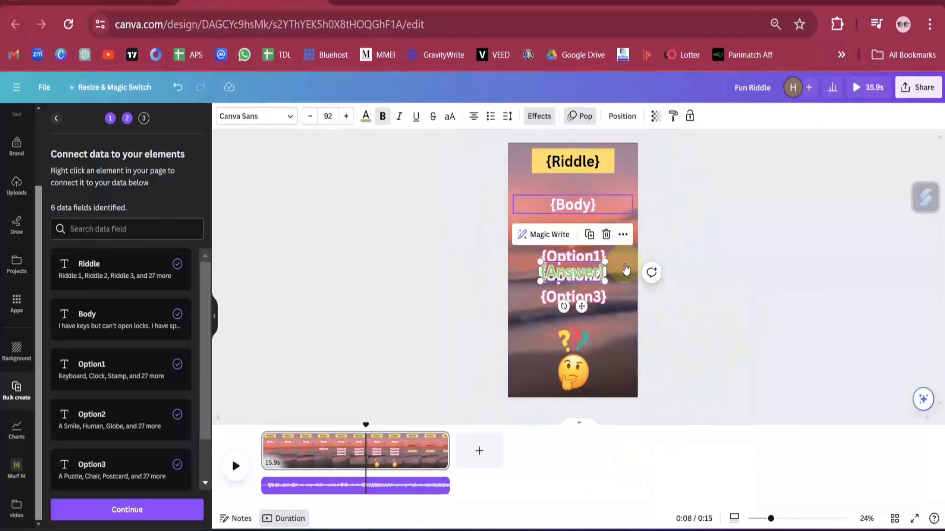
left_click(127, 510)
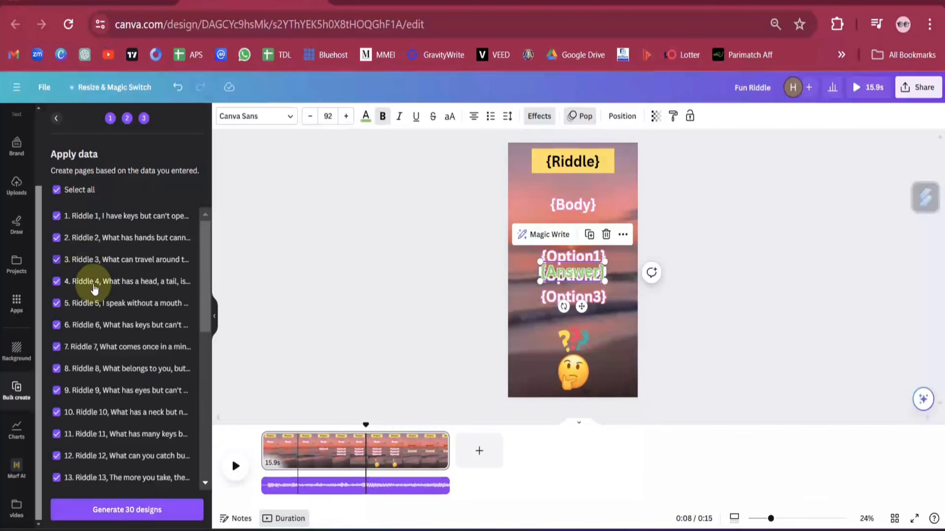
scroll(100, 410, "down", 10)
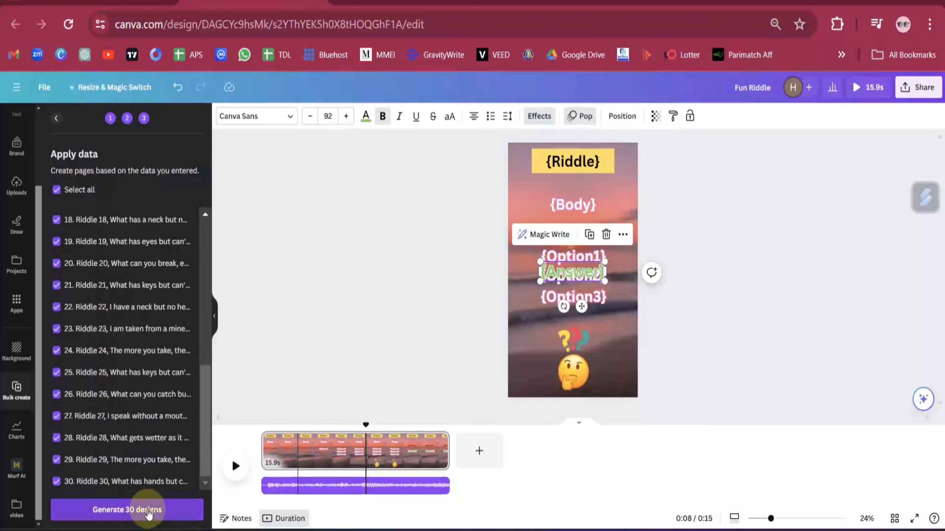
key("ctrl+plus")
key("ctrl+plus")
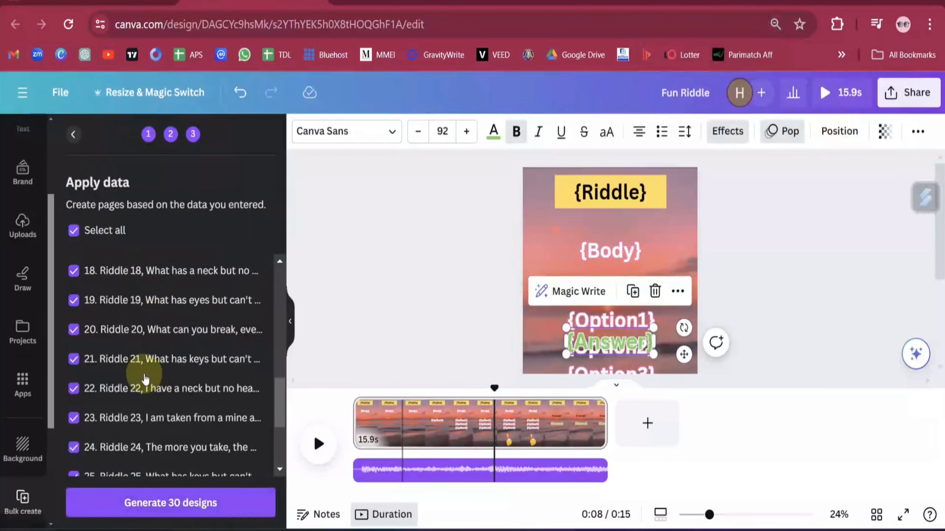
scroll(131, 347, "down", 5)
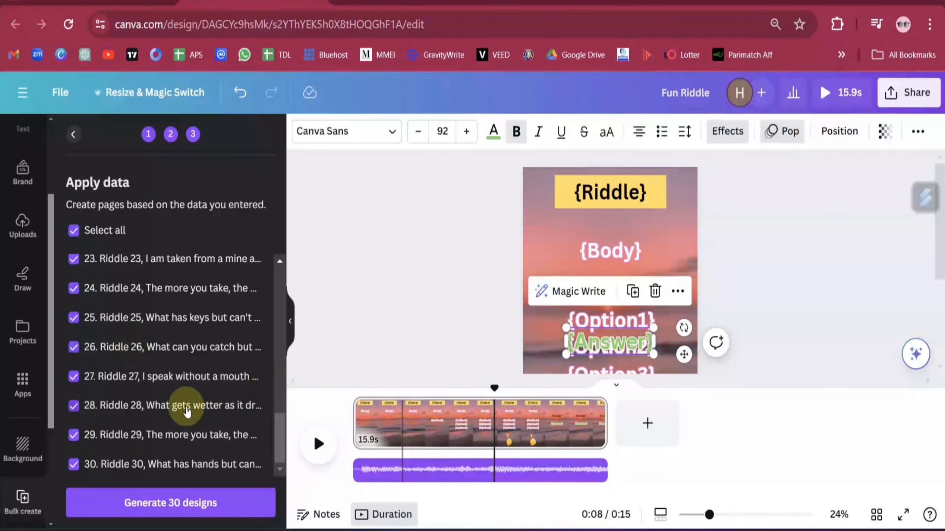
key("ctrl+minus")
key("ctrl+minus")
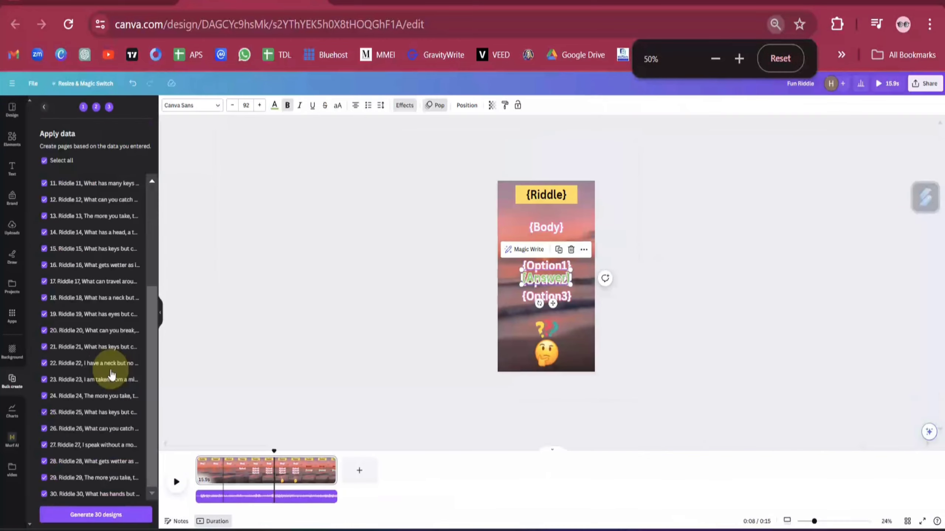
key("ctrl+plus")
key("ctrl+plus")
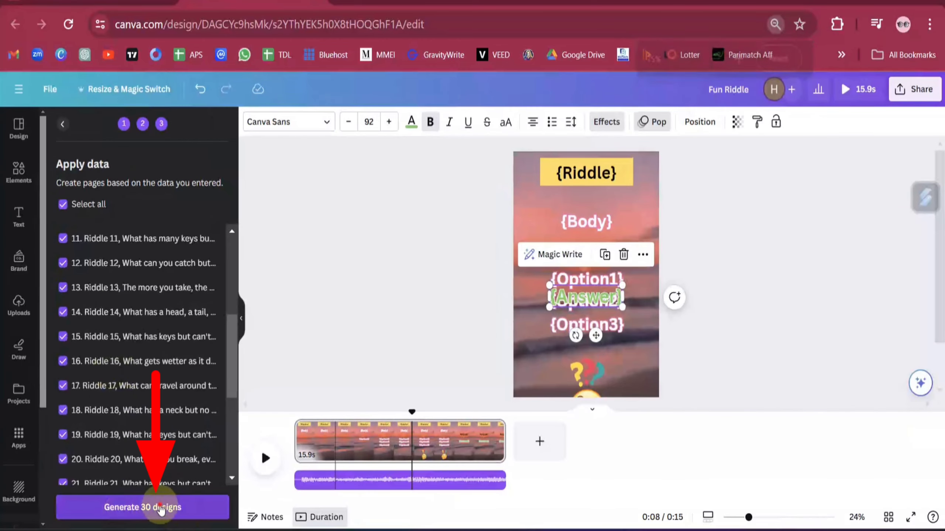
left_click(160, 508)
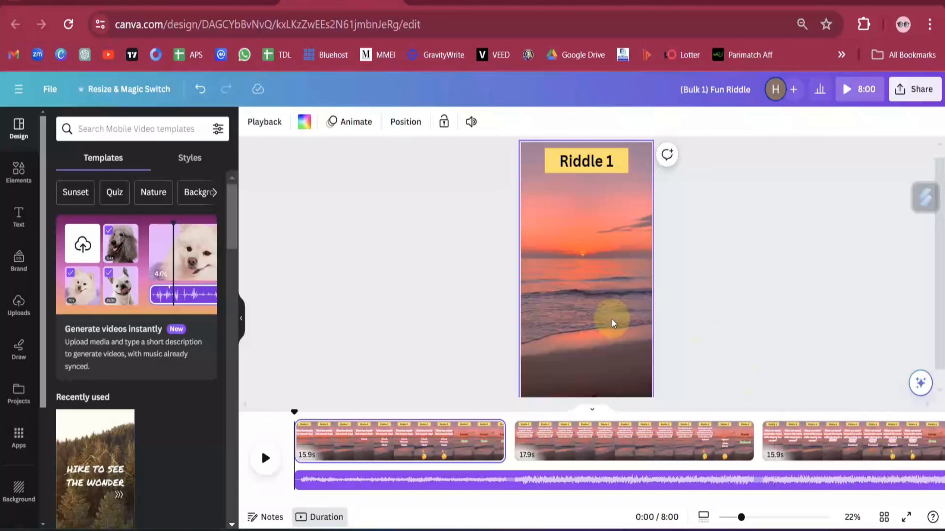
Play back the generated Riddle 1 and Riddle 2 pages to check their questions, options and answers
key("space")
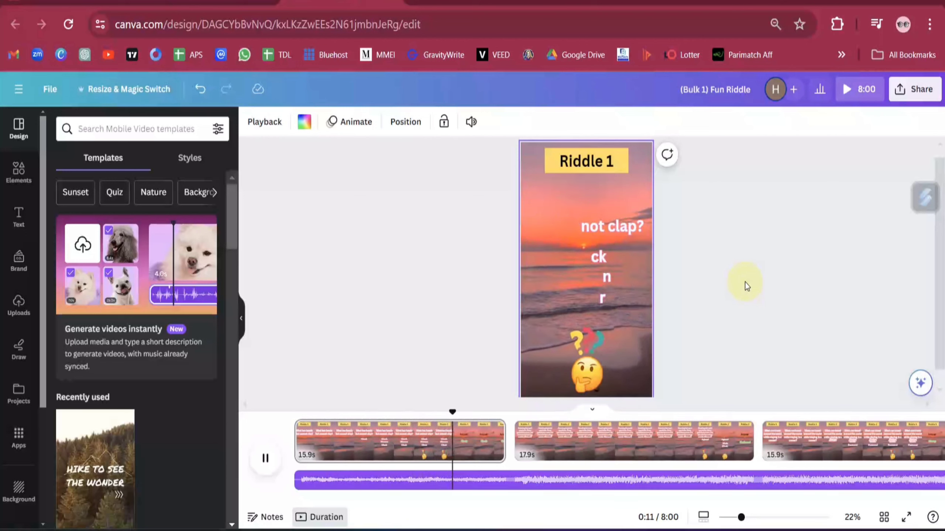
key("space")
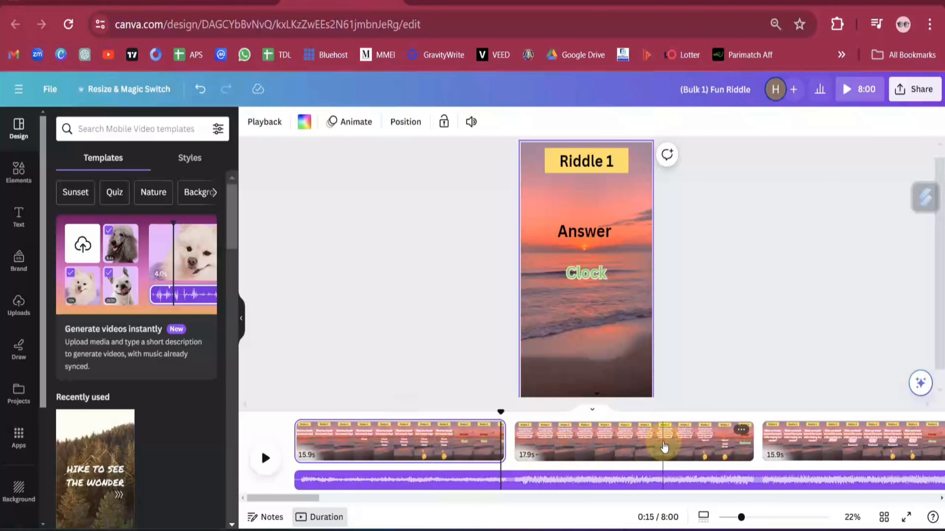
key("space")
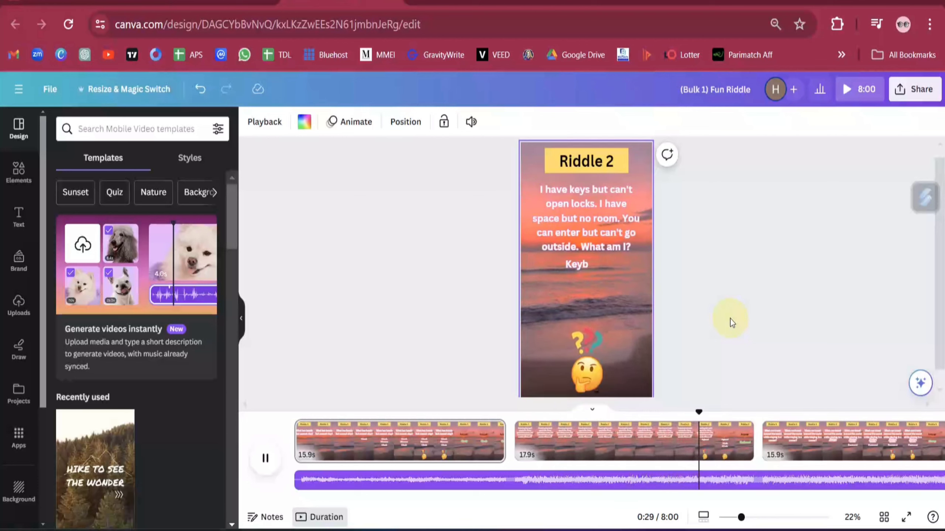
left_click(730, 319)
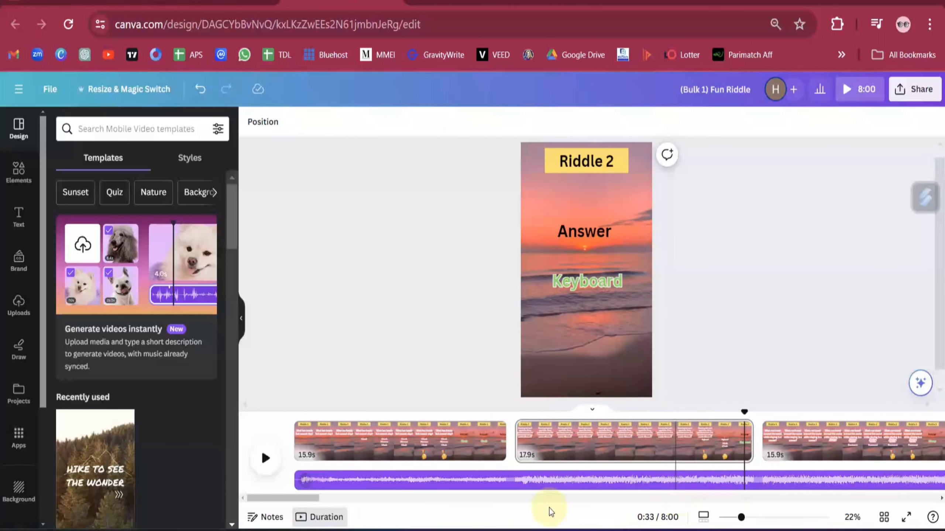
left_click_drag(300, 497, 421, 501)
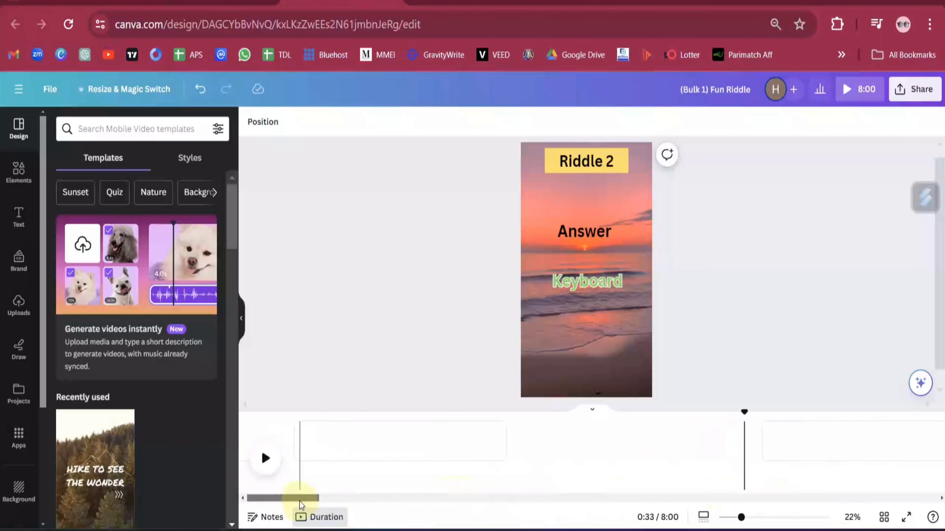
Download only page 1 of the bulk design as an MP4 video
left_click(915, 93)
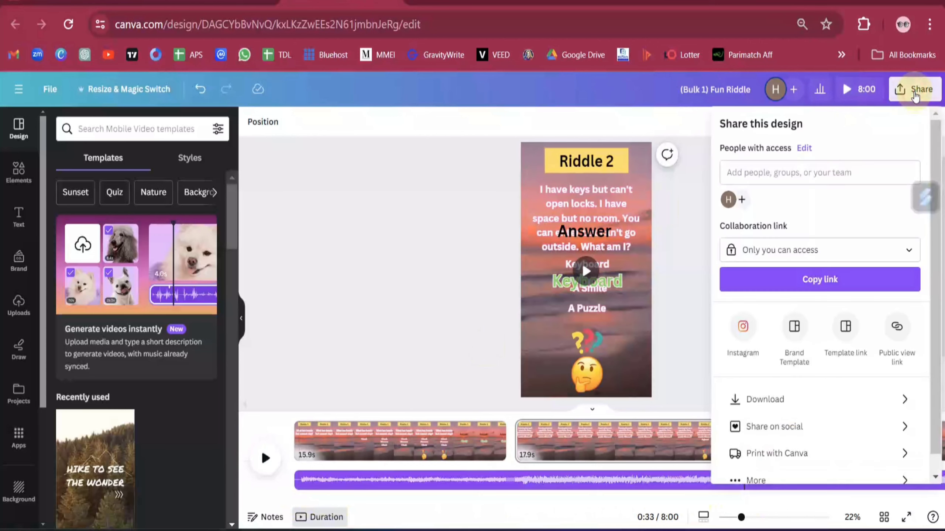
left_click(777, 399)
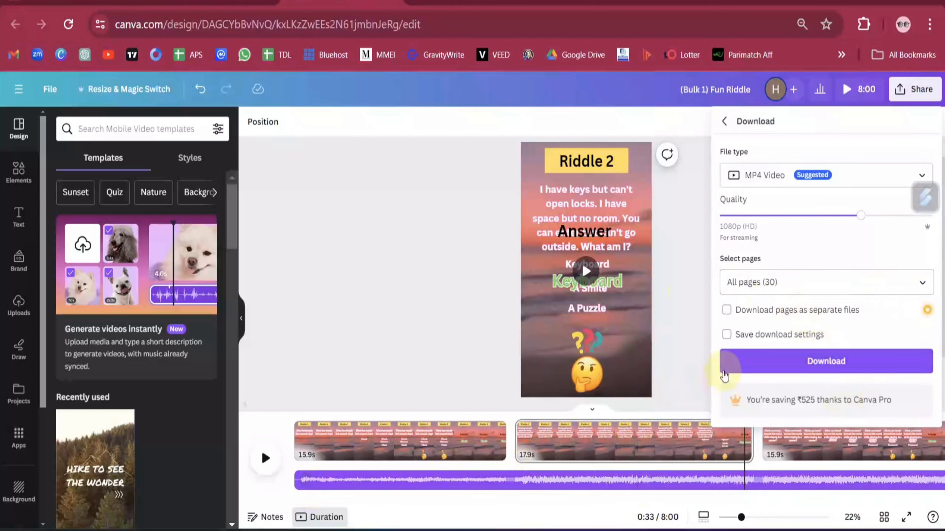
left_click(783, 284)
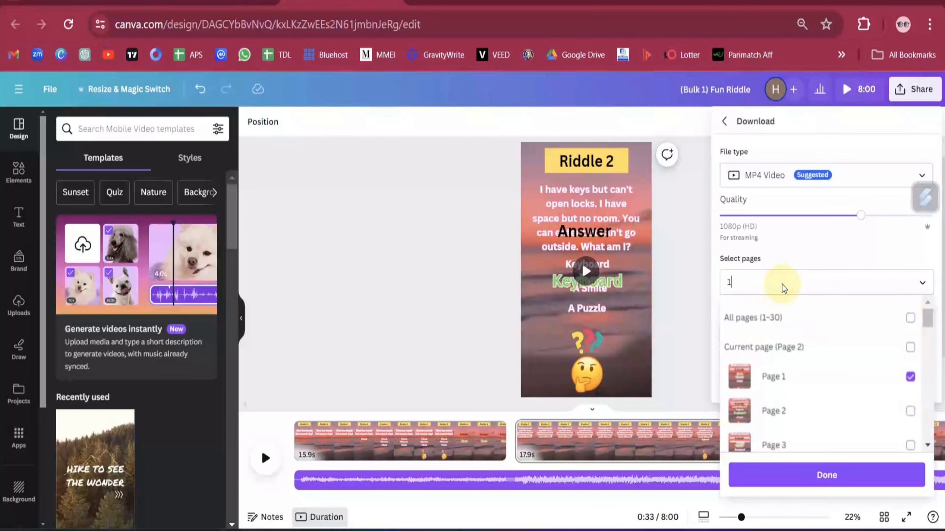
left_click(783, 473)
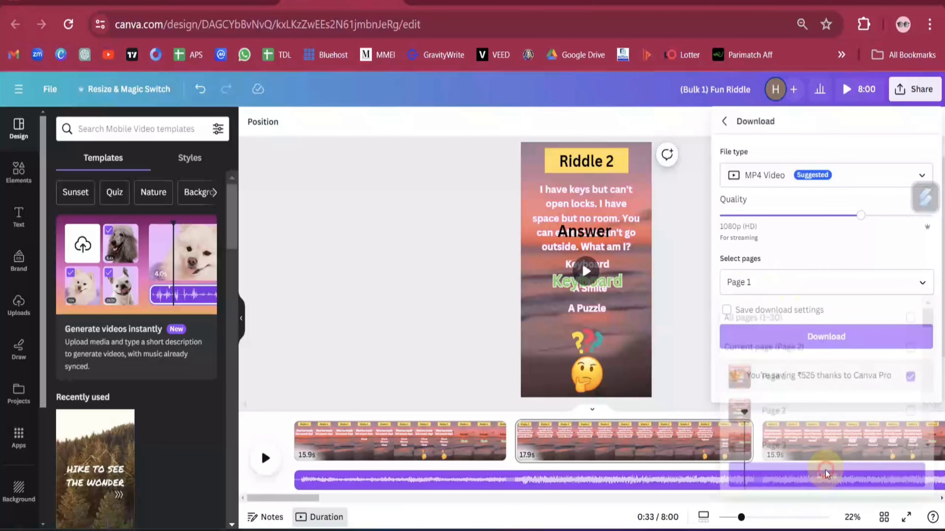
left_click(816, 336)
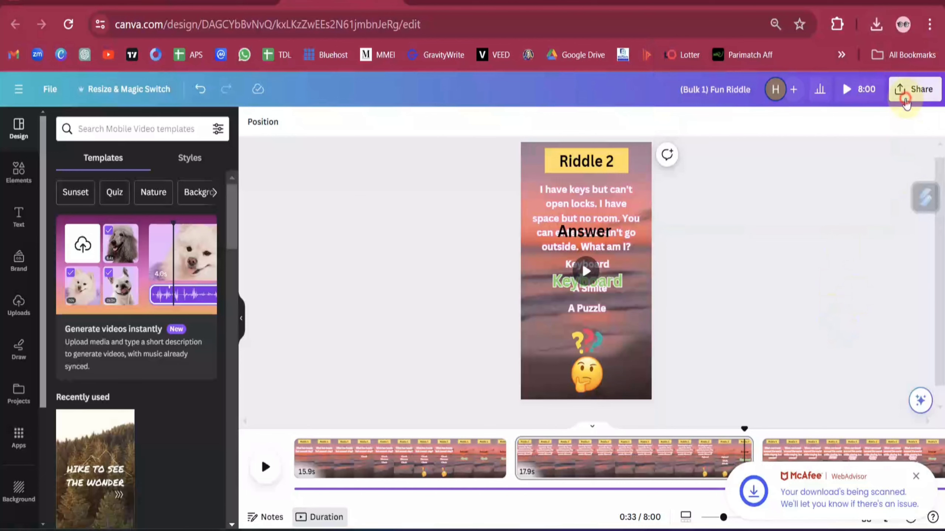
Download only page 2 of the bulk design as an MP4 video
left_click(914, 90)
left_click(802, 401)
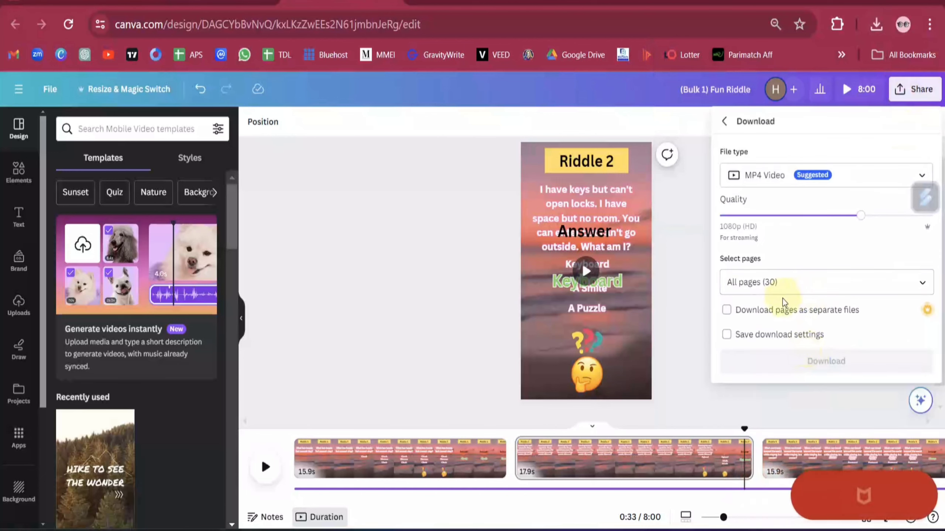
left_click(783, 284)
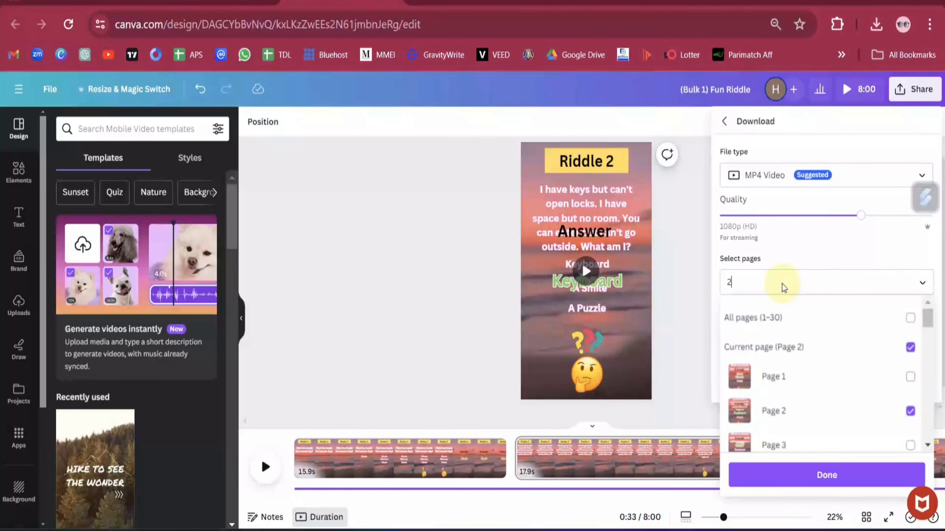
left_click(831, 475)
left_click(828, 338)
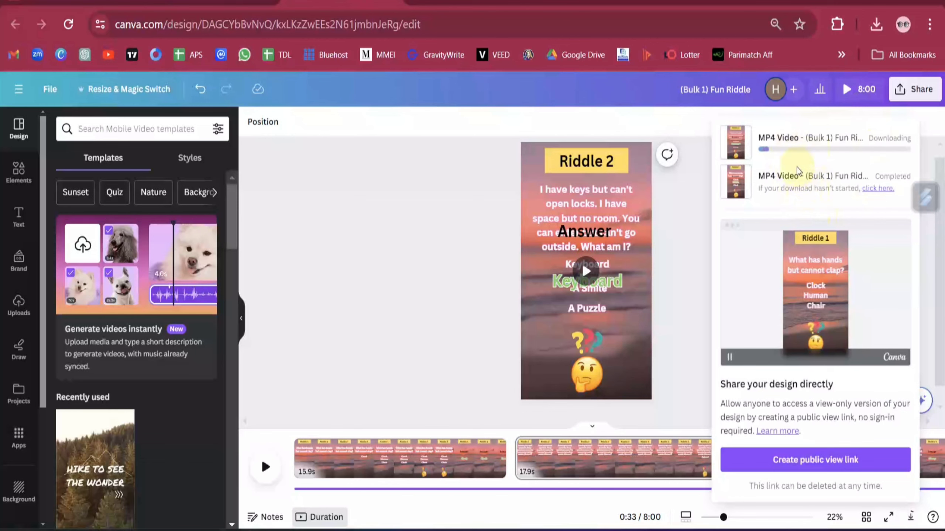
Switch to the Downloads folder, look over today's riddle videos, and play Copy of Riddles (1) to preview it
left_click(420, 527)
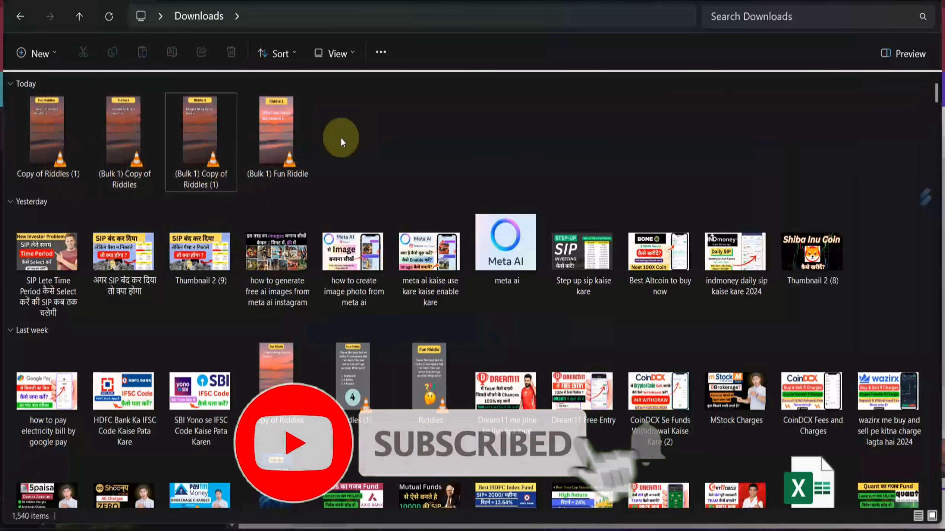
left_click_drag(305, 139, 208, 149)
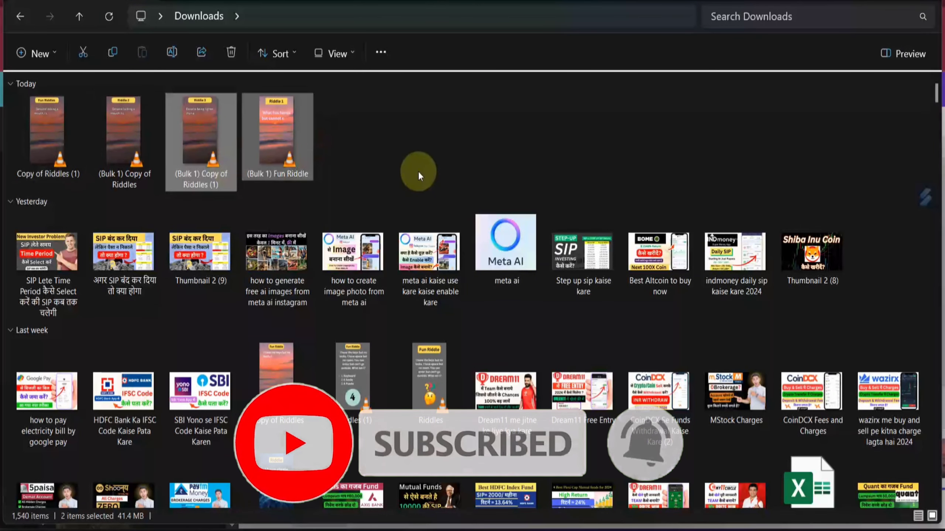
left_click(412, 158)
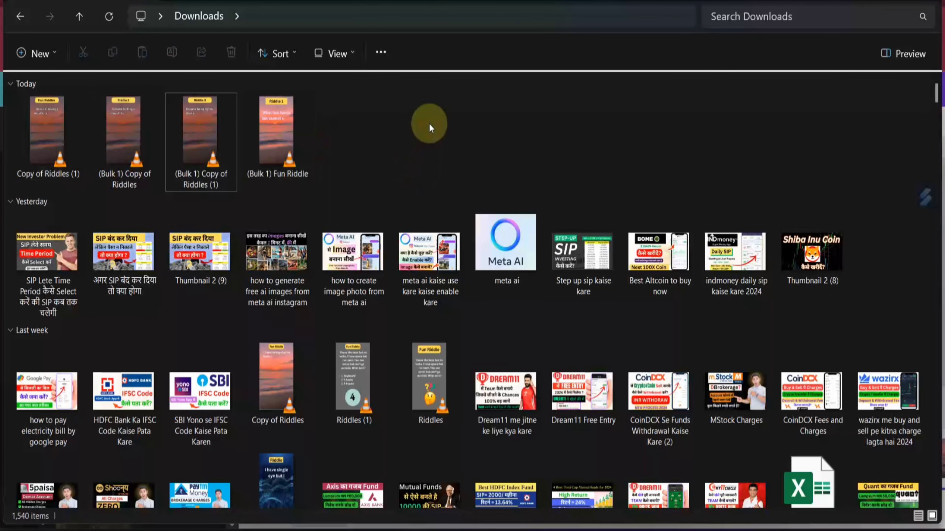
double_click(56, 153)
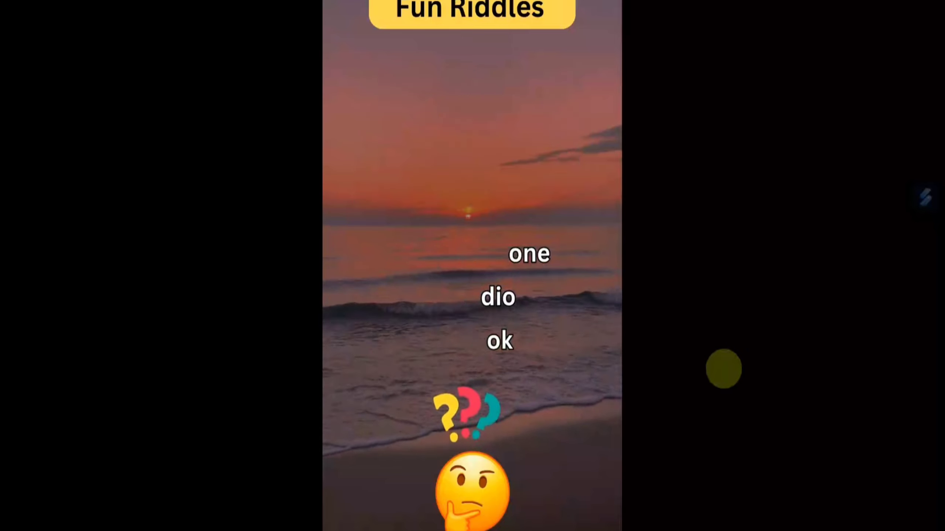
left_click(906, 1)
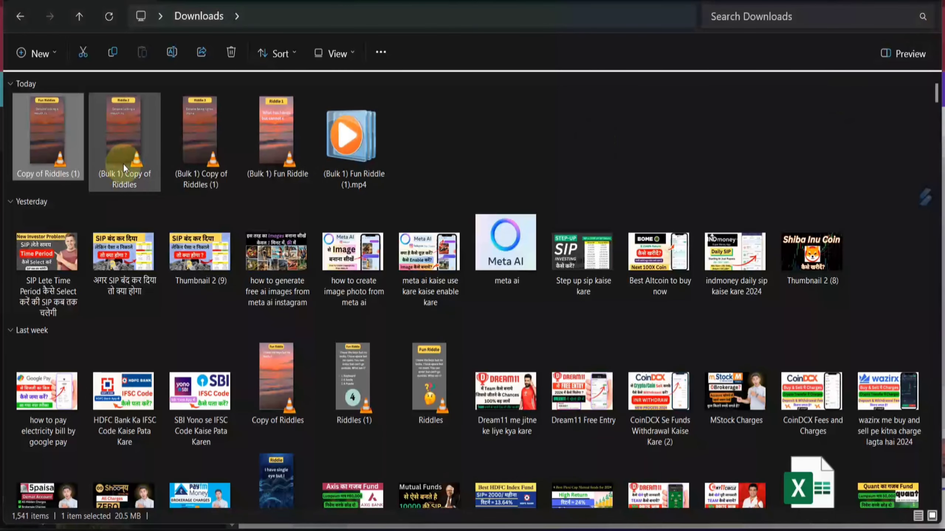
left_click(456, 135)
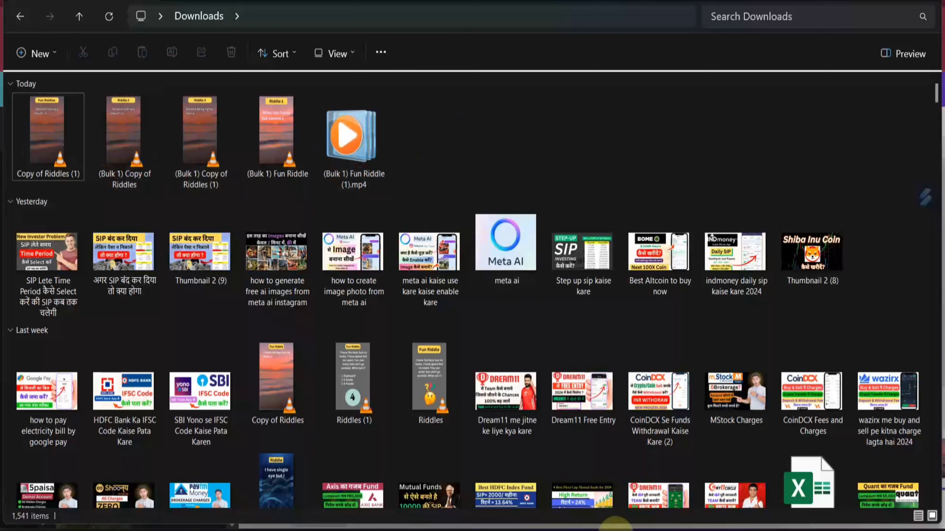
Return to Chrome, open YouTube in a new tab, and dismiss the McAfee download notice
mouse_move(622, 523)
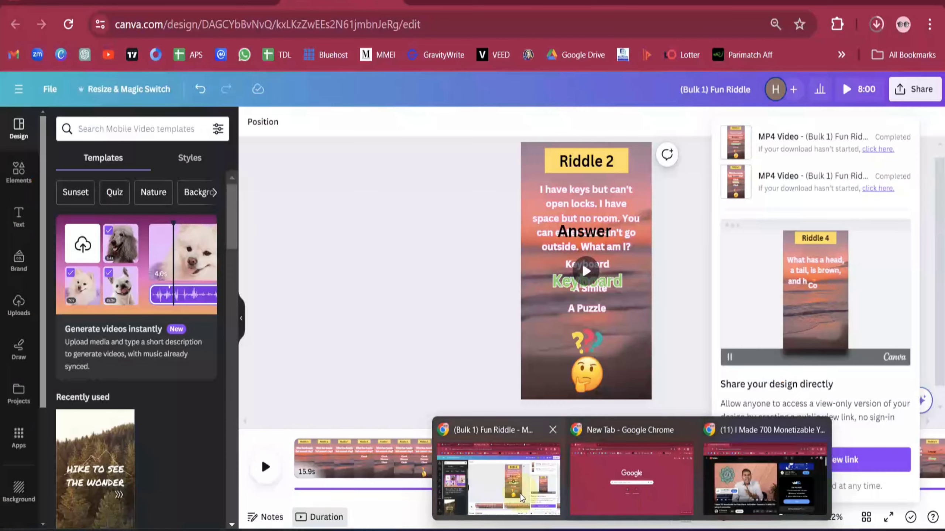
left_click(521, 498)
left_click(777, 3)
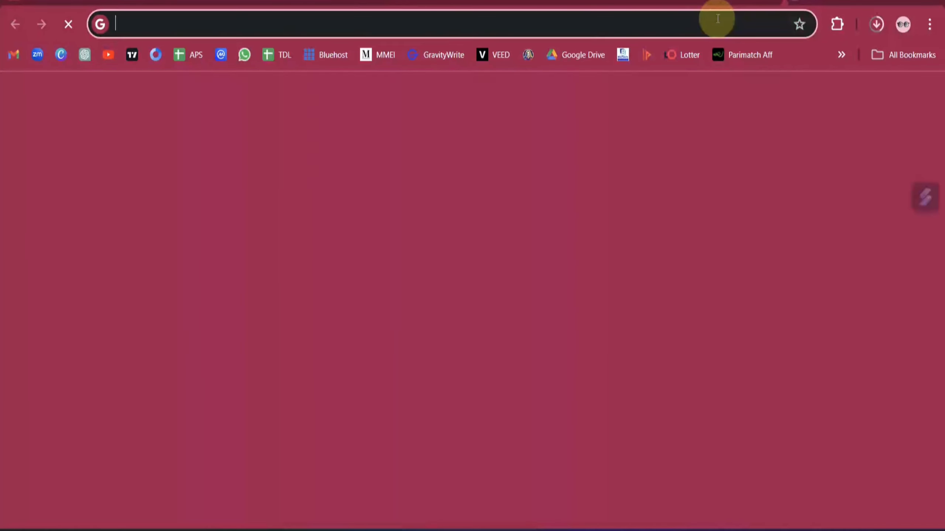
left_click(716, 18)
type("yo")
left_click(179, 255)
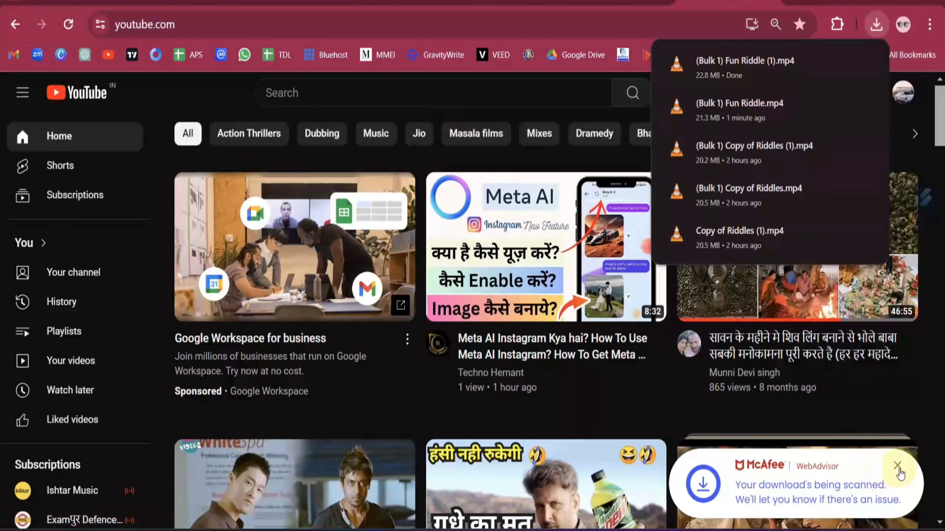
left_click(897, 466)
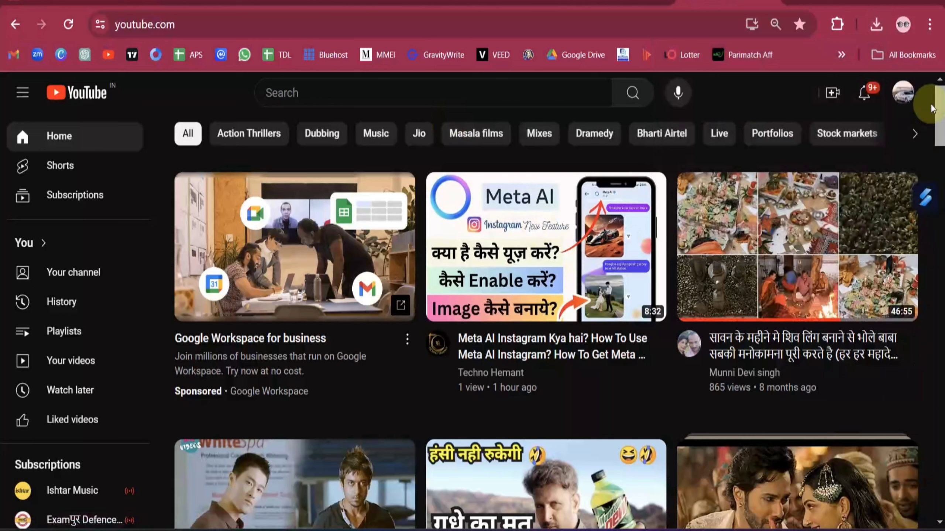
Check which YouTube channel is signed in and start a new video upload
left_click(905, 93)
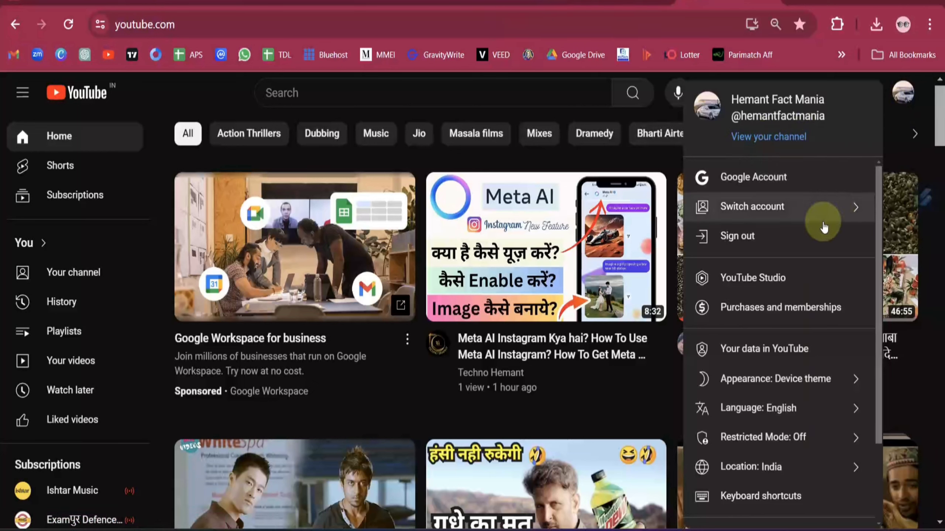
left_click(639, 118)
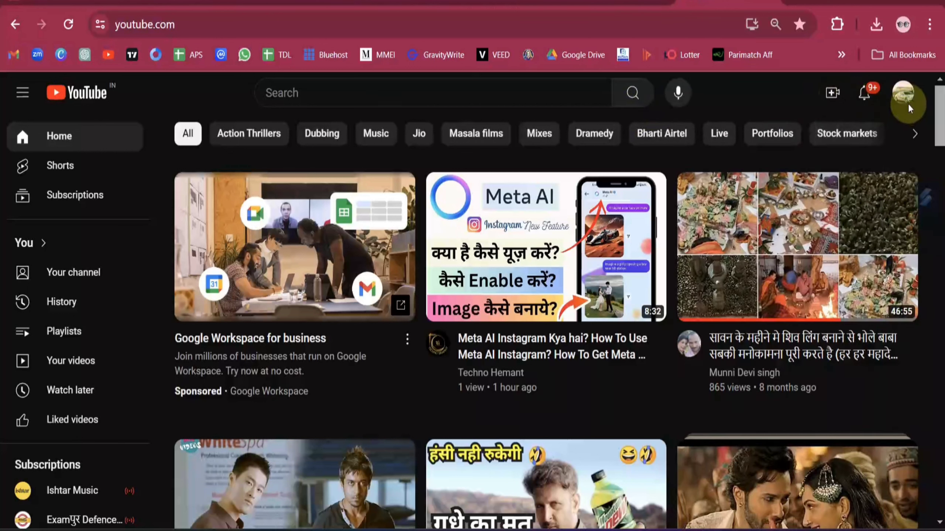
left_click(833, 92)
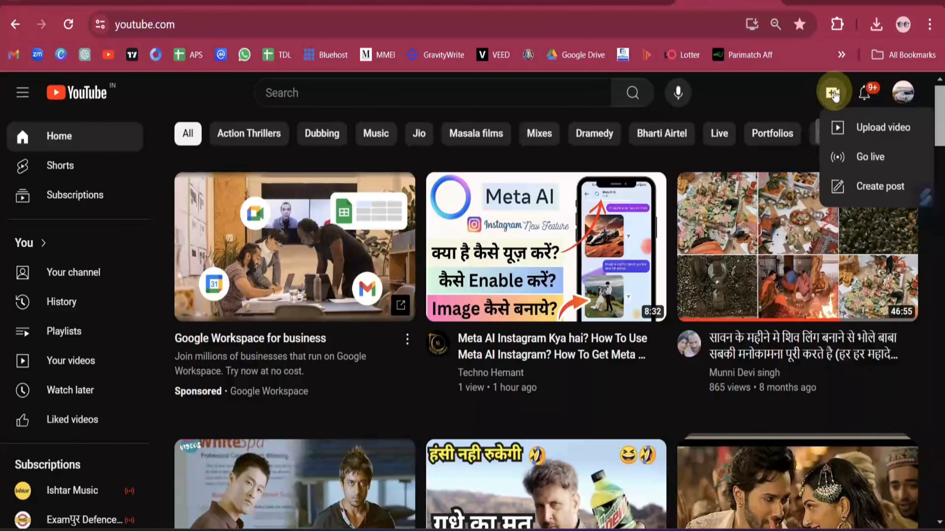
left_click(869, 130)
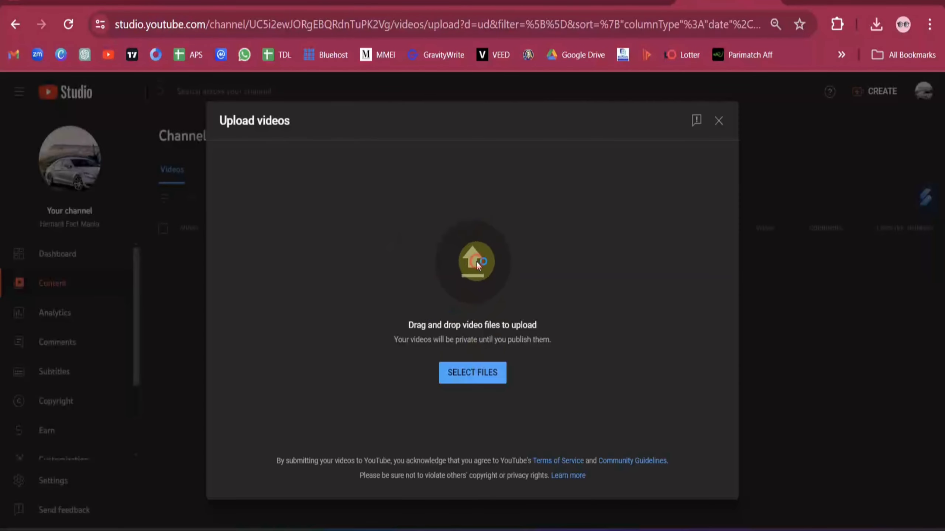
Upload all five of today's riddle videos from the Downloads folder to the channel
left_click(477, 262)
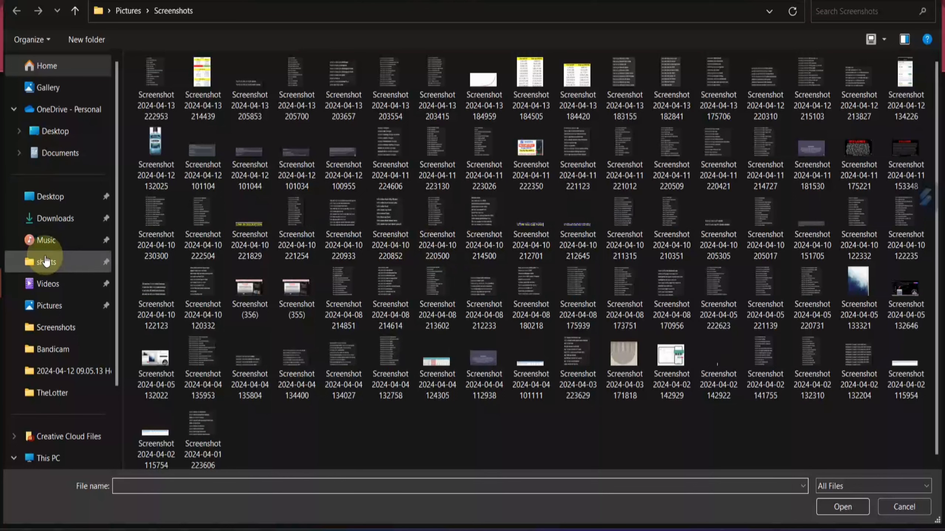
left_click(65, 218)
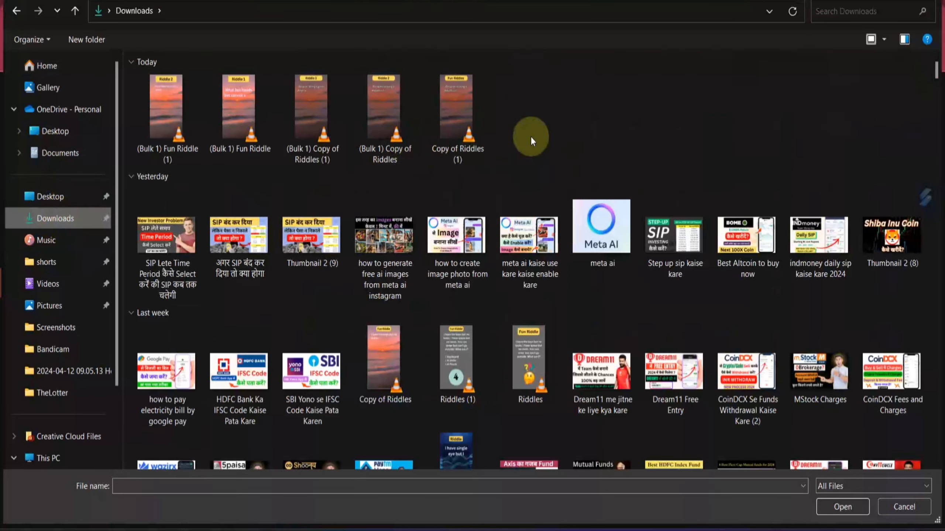
left_click_drag(571, 126, 160, 124)
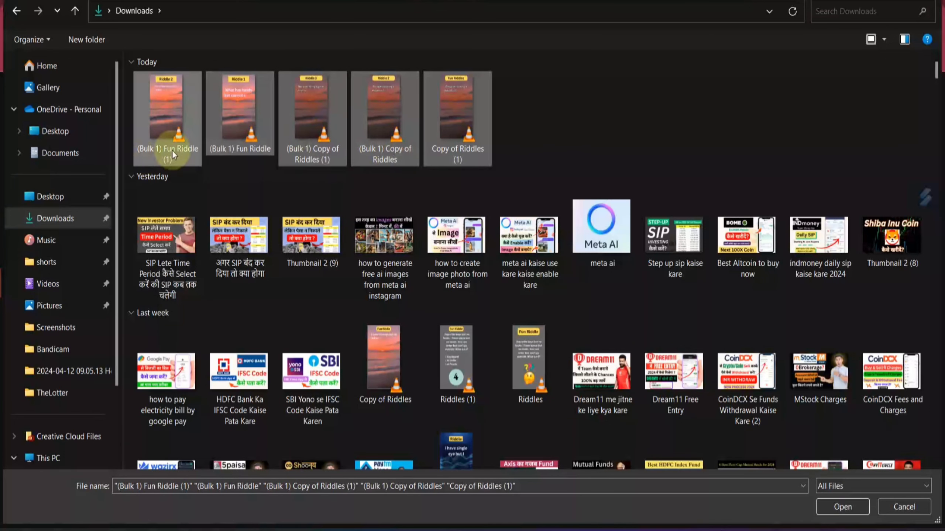
left_click(843, 507)
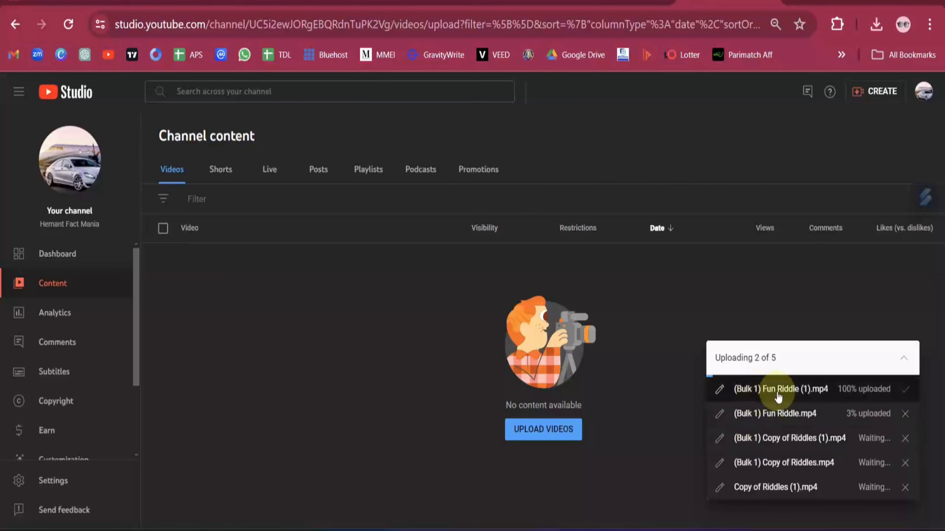
Look at the DailyFactsWorth channel's Shorts in the other window and return to the upload progress in YouTube Studio
key("alt+Tab")
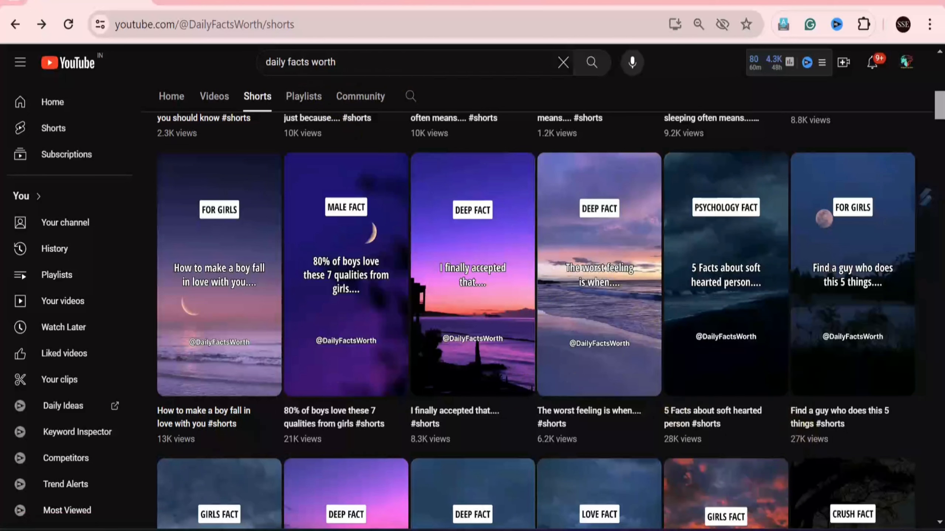
mouse_move(634, 530)
left_click(512, 497)
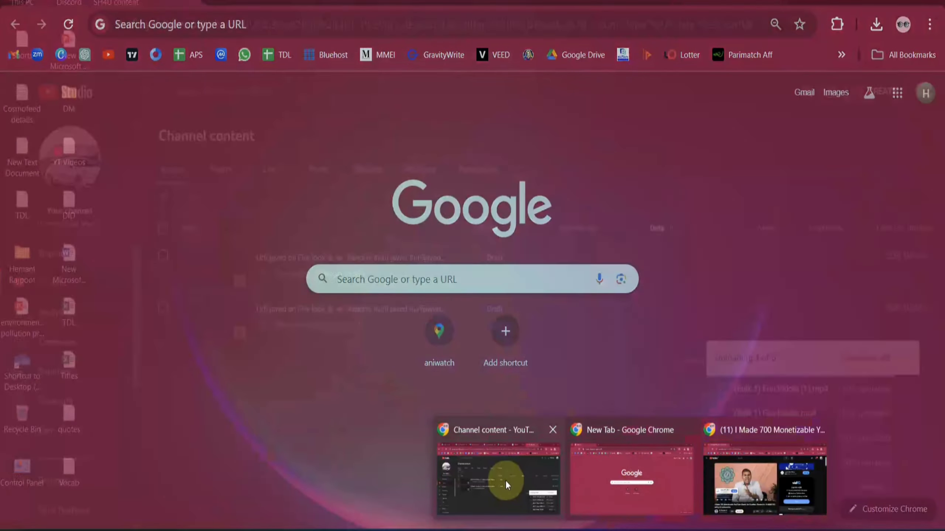
left_click(520, 473)
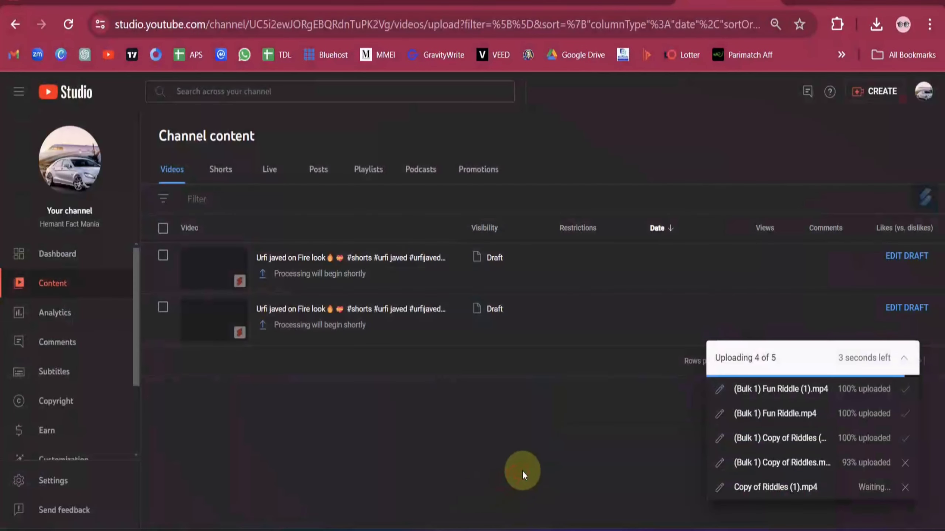
Copy the "For Title & Description" prompt from the text notes and paste it into the open ChatGPT riddles conversation
left_click(611, 6)
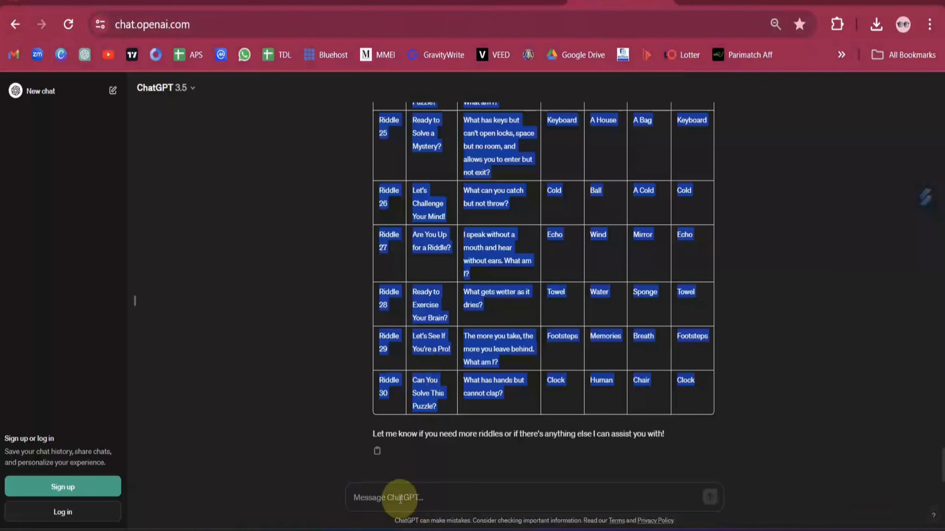
left_click(432, 492)
left_click(442, 471)
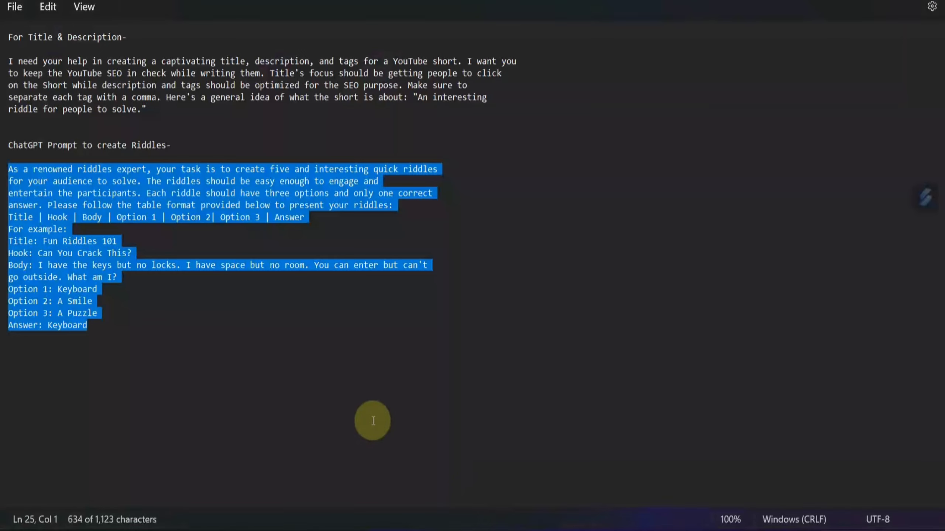
left_click(305, 353)
left_click_drag(7, 60, 290, 118)
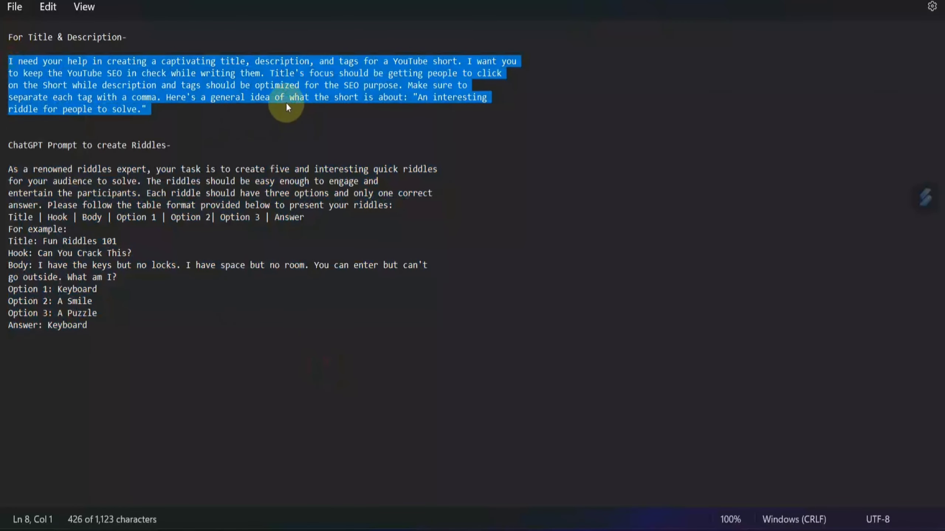
key("alt+Tab")
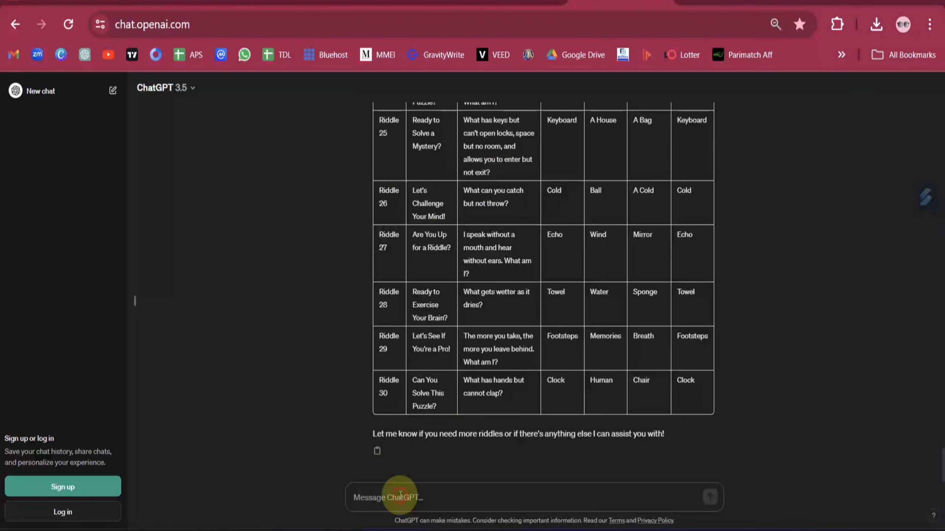
key("ctrl+v")
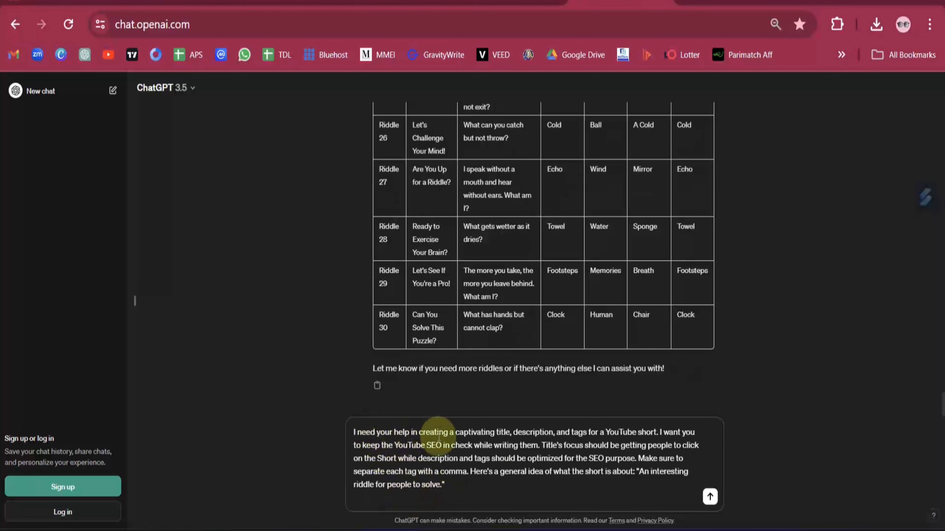
Send ChatGPT the prompt for a riddle Short's title, description and comma-separated tags, and read through the reply
left_click_drag(458, 434, 549, 441)
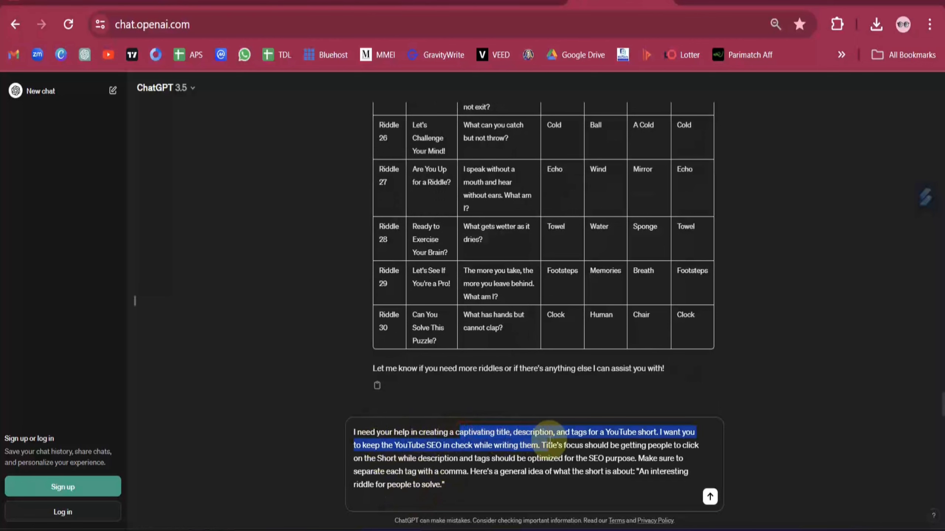
left_click(703, 475)
key("ctrl+plus")
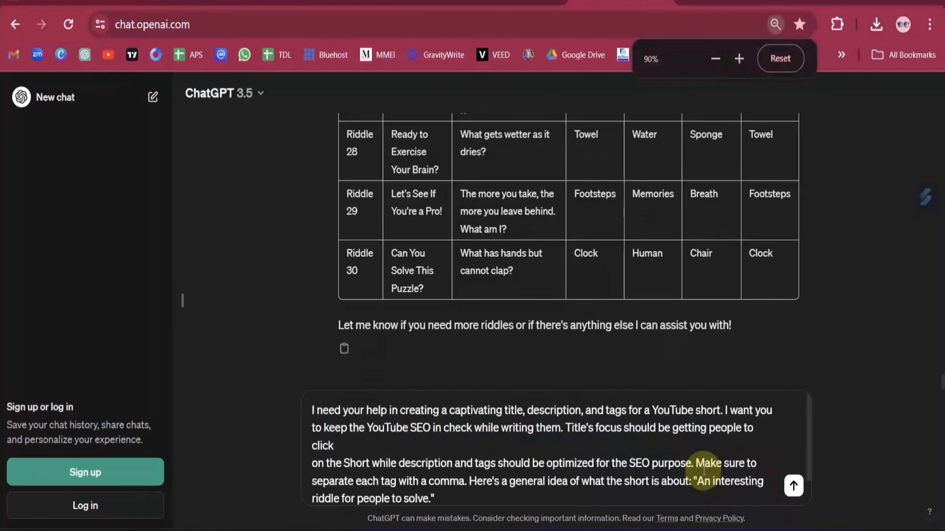
key("ctrl+plus")
key("ctrl+minus")
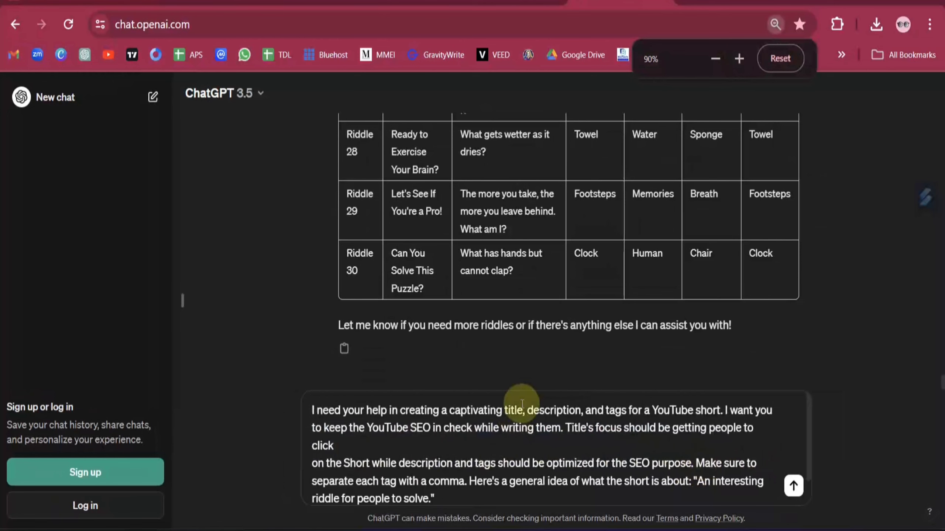
scroll(578, 442, "down", 1)
key("ctrl+minus")
key("ctrl+minus")
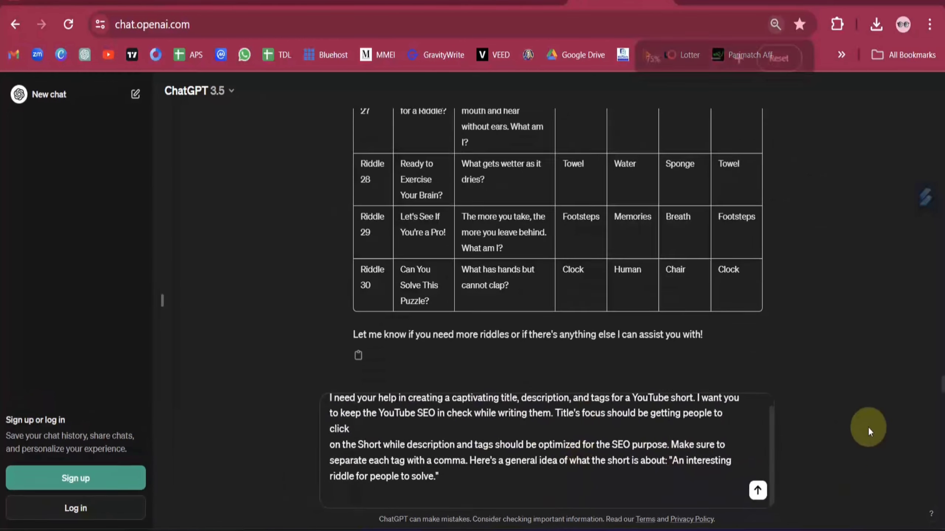
key("ctrl+plus")
key("Return")
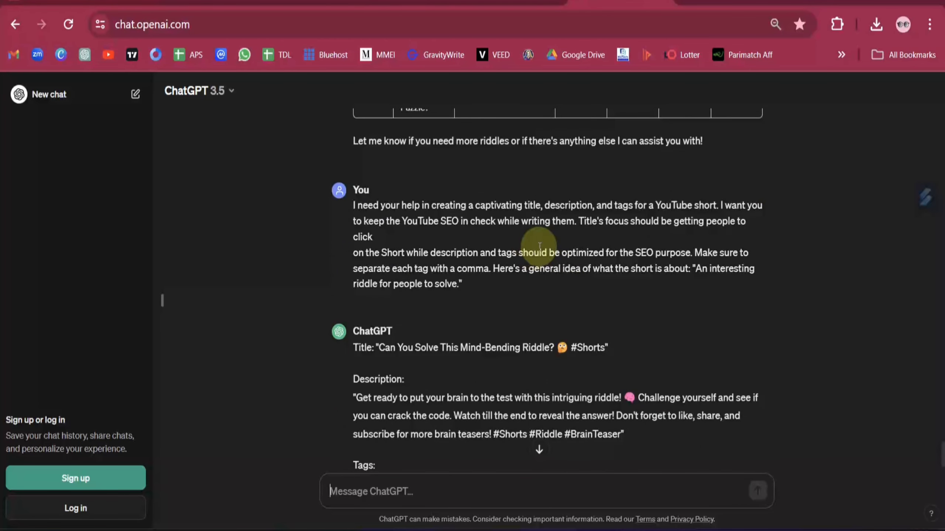
scroll(539, 246, "down", 3)
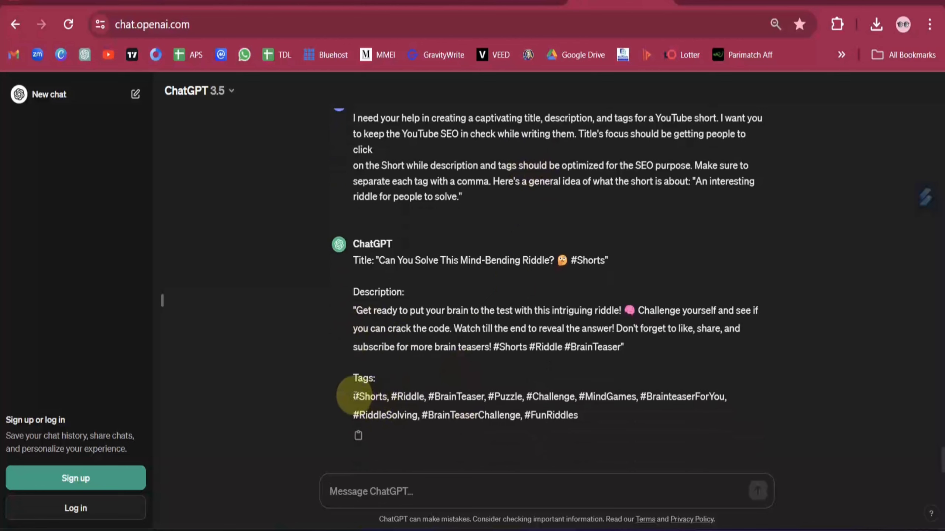
Ask ChatGPT to "write tags without hashtags" and review the suggested title, description and new tag list
left_click_drag(355, 395, 598, 424)
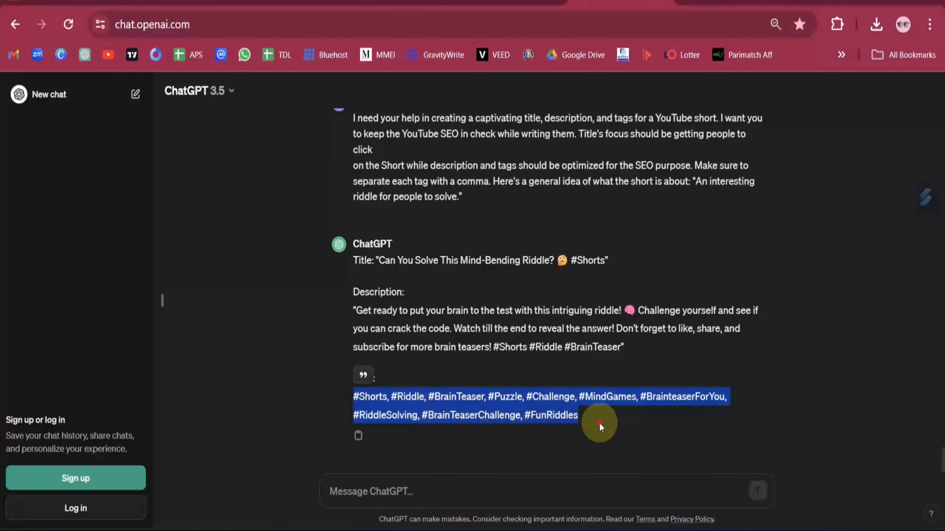
left_click(600, 423)
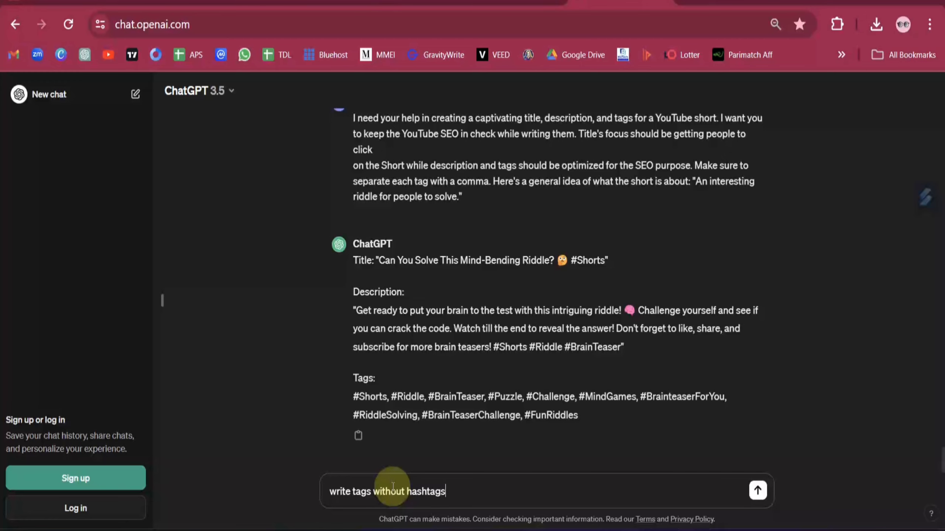
key("Return")
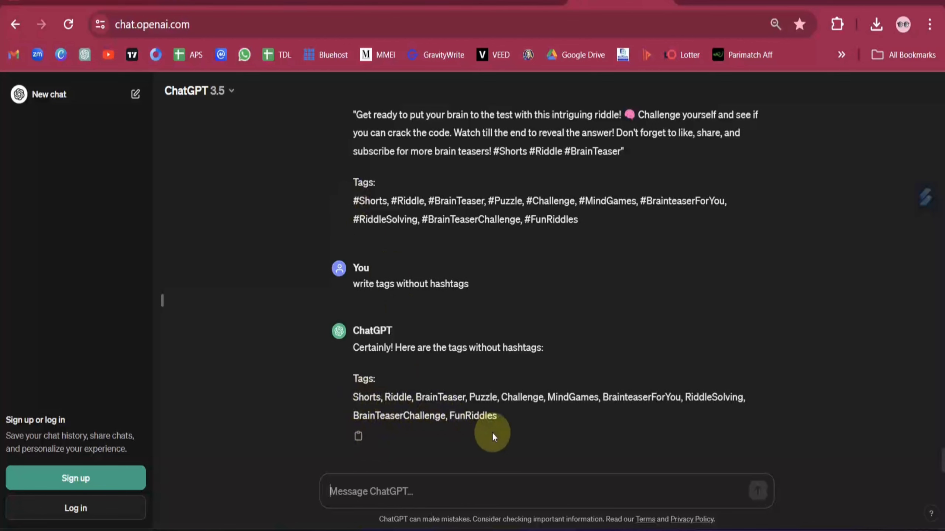
scroll(491, 425, "up", 3)
scroll(416, 201, "up", 2)
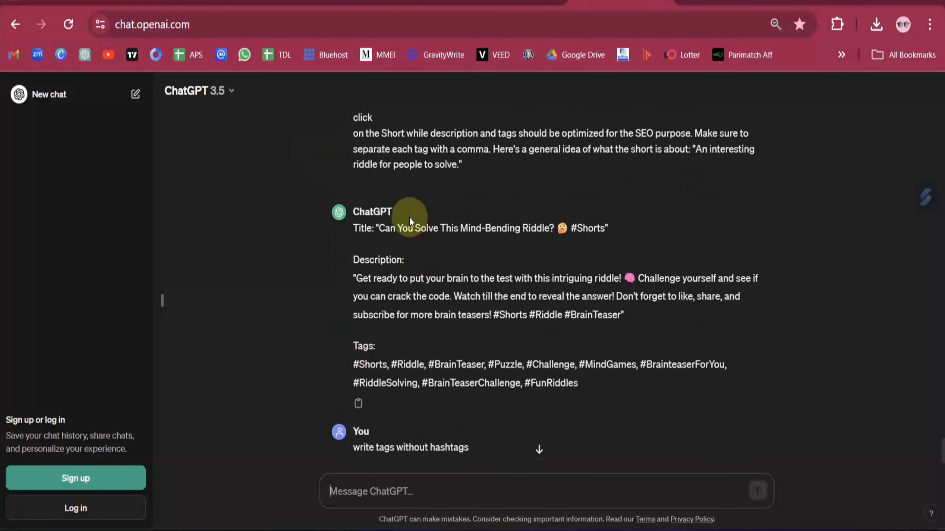
left_click_drag(385, 229, 555, 233)
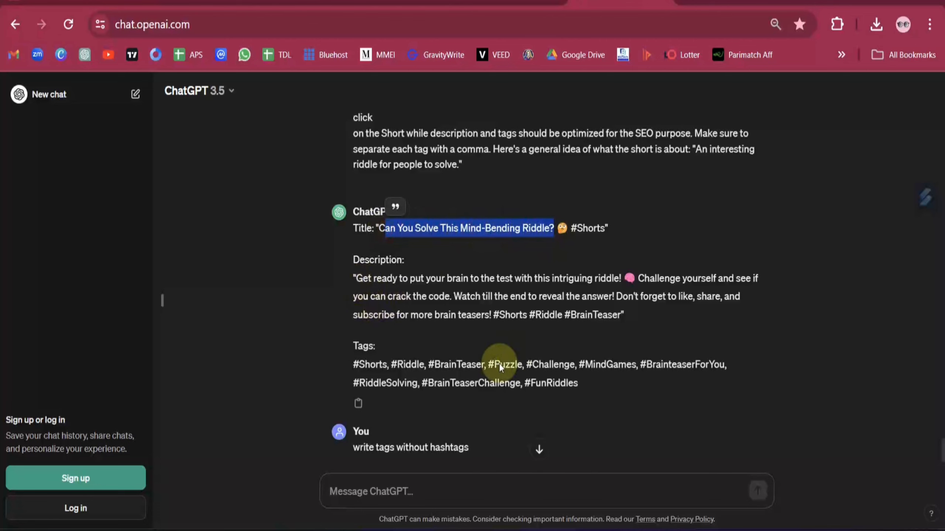
scroll(422, 376, "down", 4)
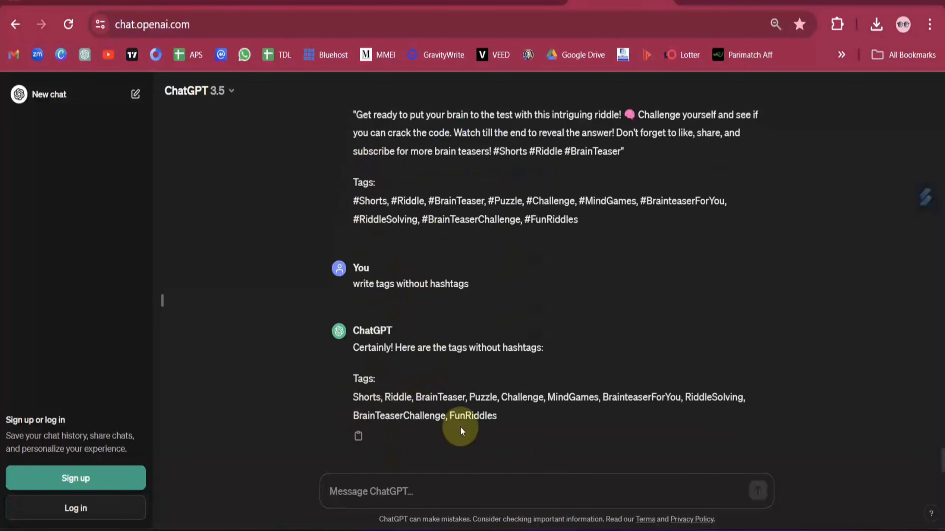
key("alt+Tab")
key("alt+Tab")
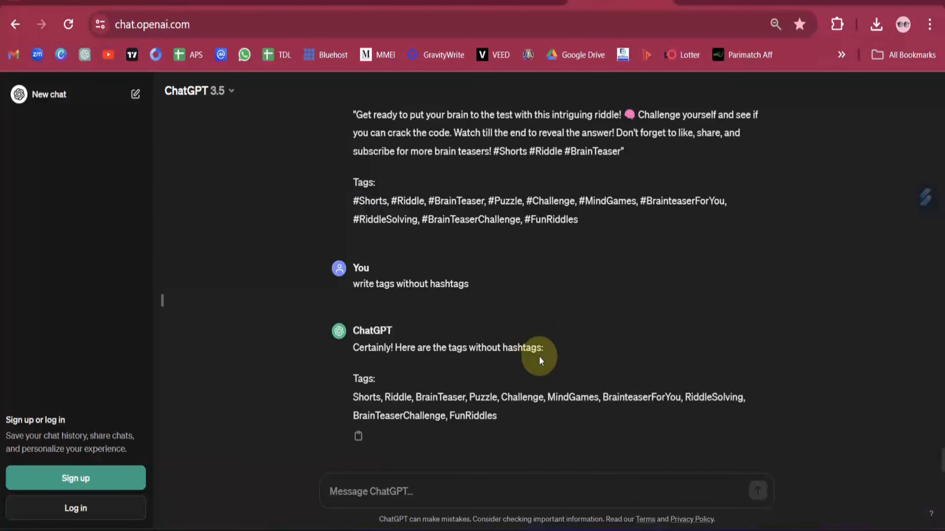
Switch to YouTube Studio, open the details of the uploaded (Bulk 1) Fun Riddle (1).mp4 and clear its prefilled title
left_click(727, 3)
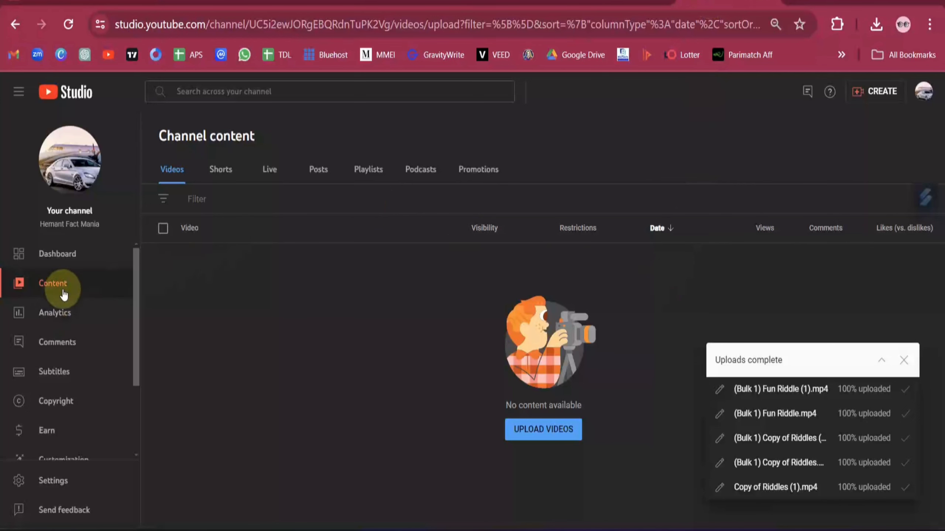
left_click(719, 390)
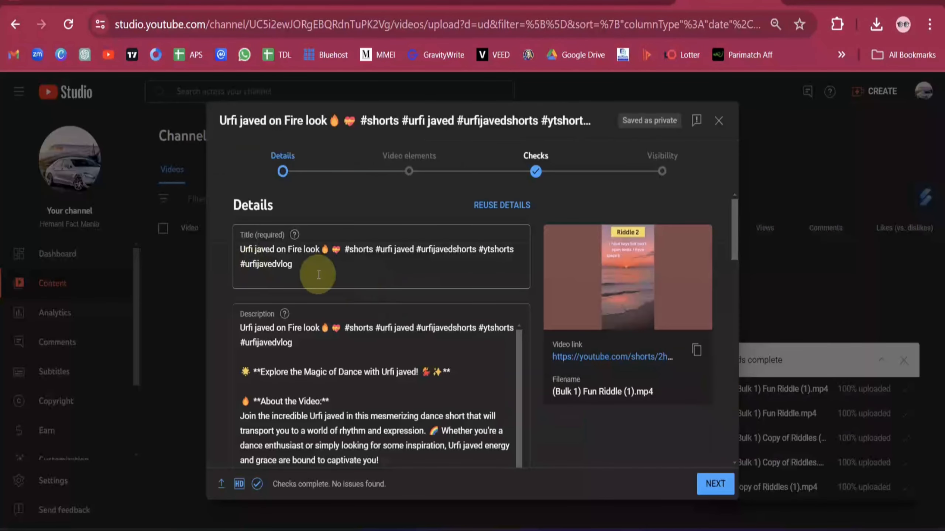
left_click_drag(295, 273, 209, 233)
key("BackSpace")
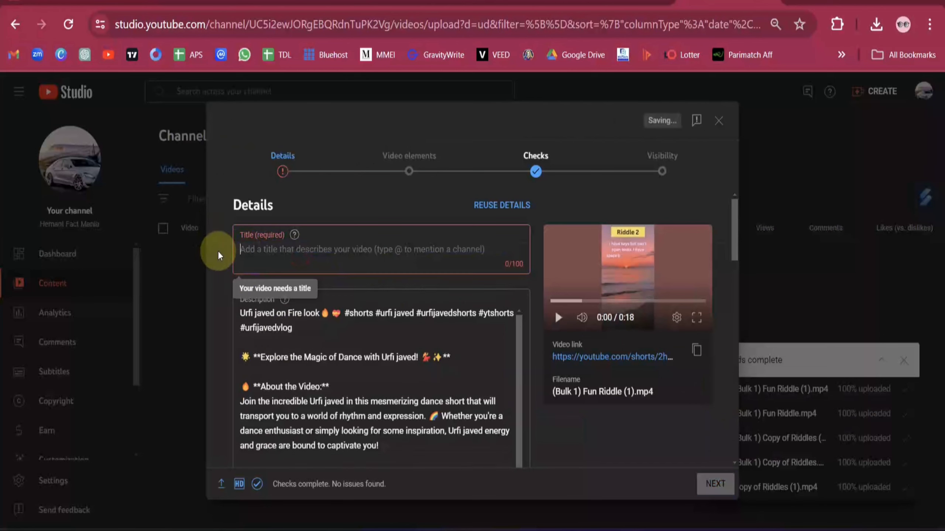
Delete the entire prefilled description of the riddle Short
left_click_drag(291, 385, 378, 419)
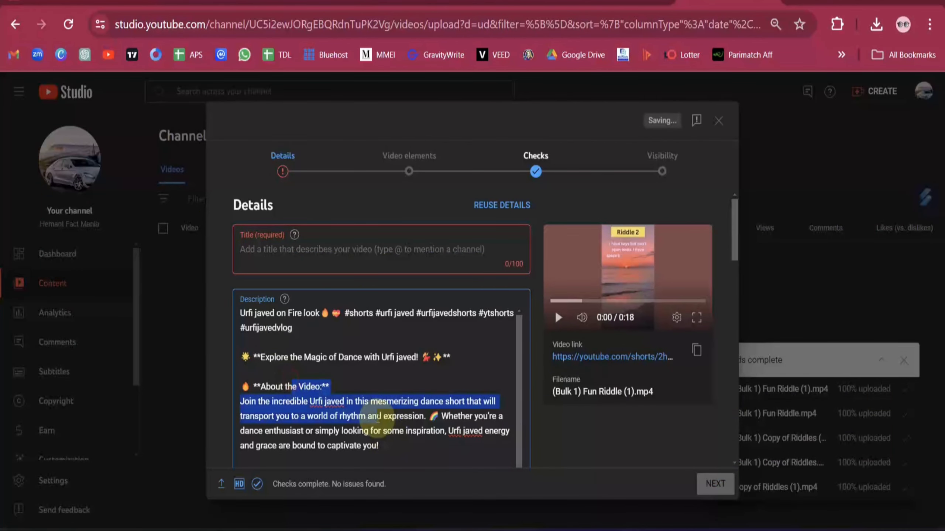
key("BackSpace")
key("ctrl+a")
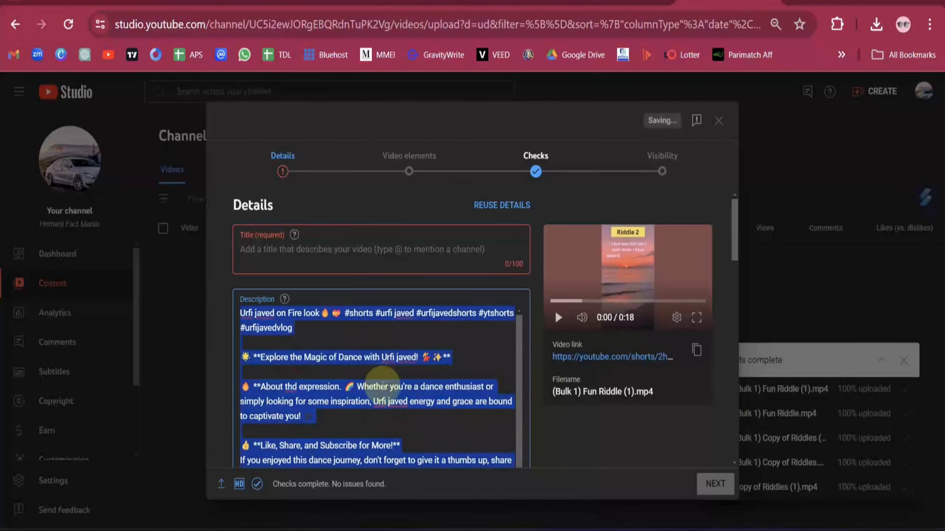
key("BackSpace")
scroll(386, 386, "down", 10)
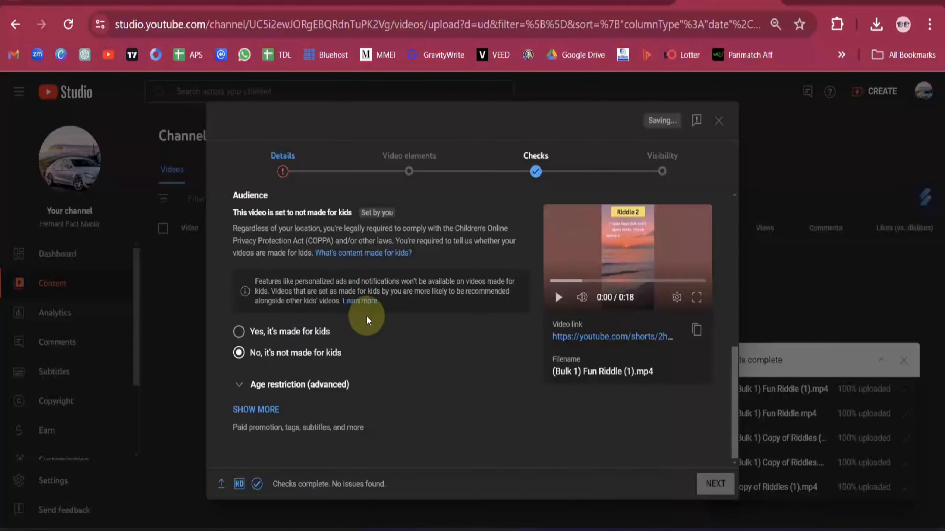
scroll(367, 320, "up", 10)
Copy ChatGPT's suggested title into the Short's title, ending up with "Can You Solve This Mind-Bending Riddle? 🤔 #shortsfeed"
left_click(280, 250)
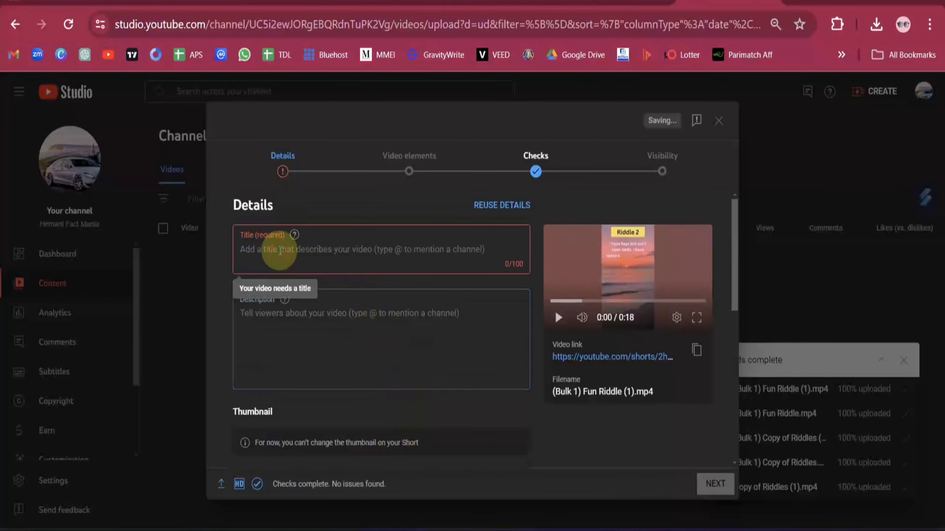
key("alt+Tab")
left_click(473, 504)
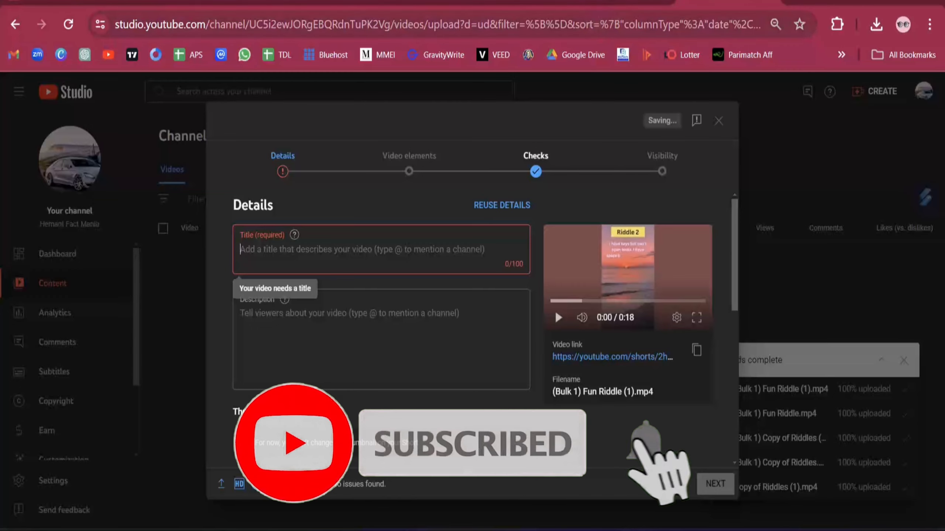
key("alt+Tab")
scroll(460, 264, "up", 5)
scroll(460, 264, "down", 5)
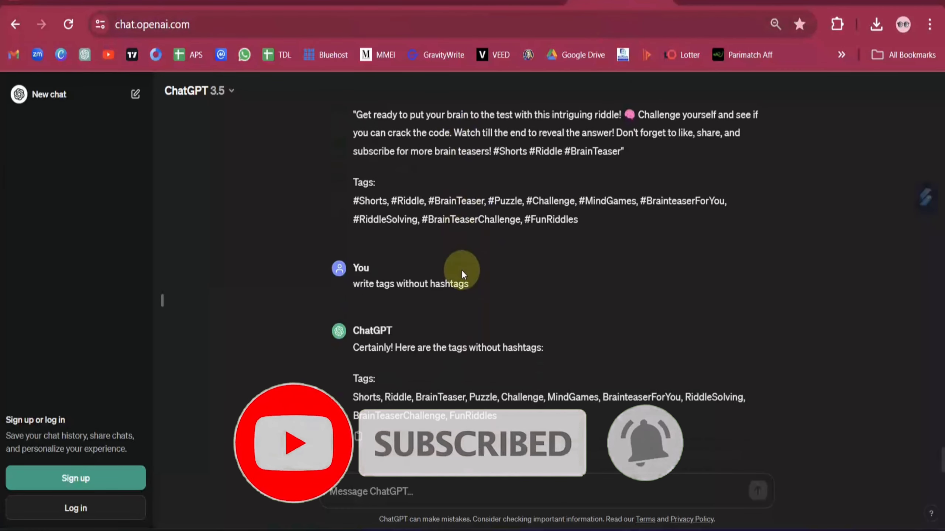
scroll(462, 270, "up", 4)
left_click(358, 258)
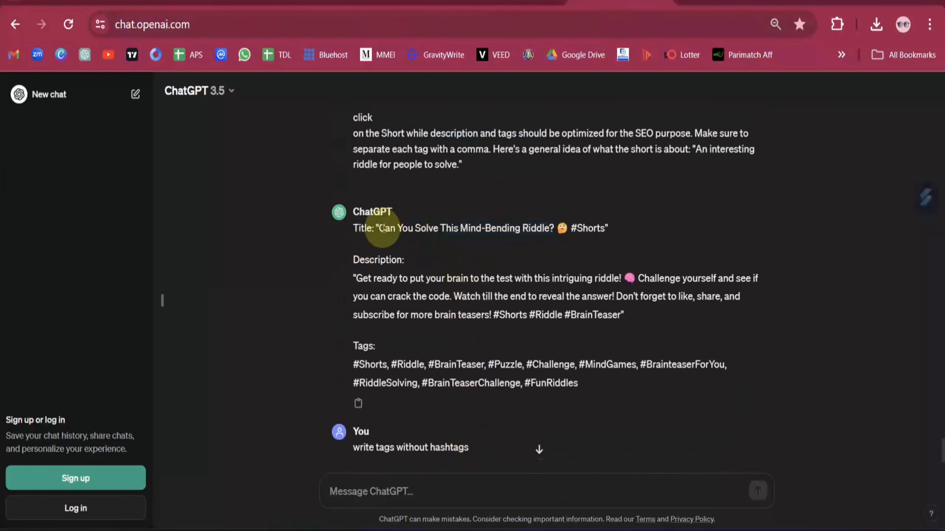
left_click_drag(380, 228, 481, 239)
left_click_drag(610, 233, 604, 231)
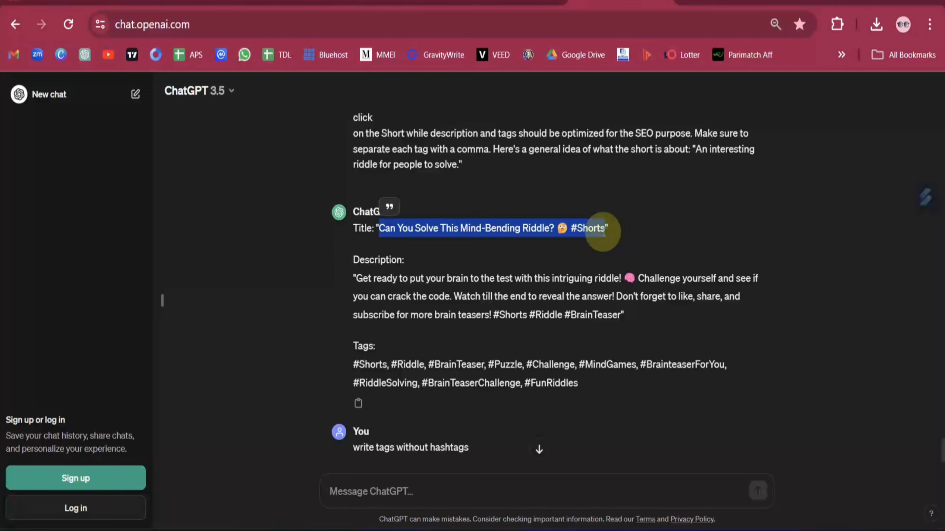
left_click(294, 246)
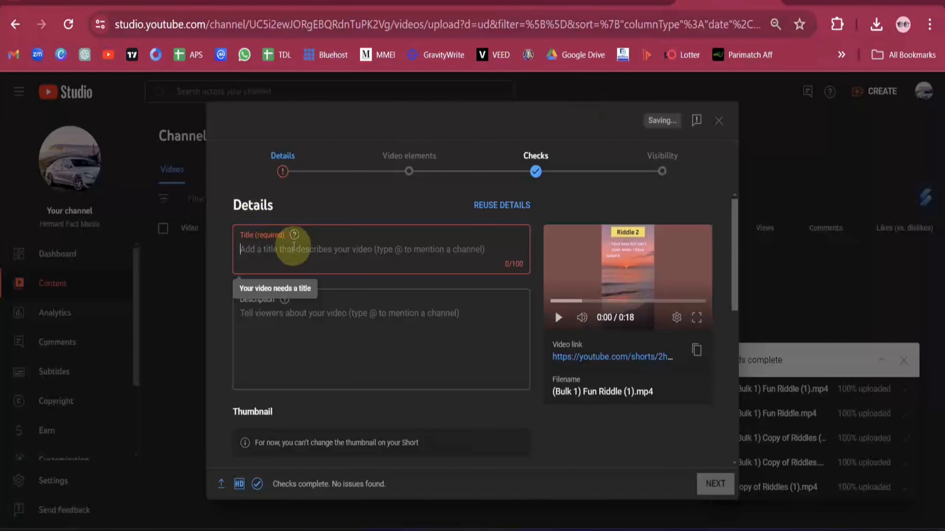
type("Can You Solve This Mind-Bending Riddle? 🤔 #Shorts")
left_click(302, 322)
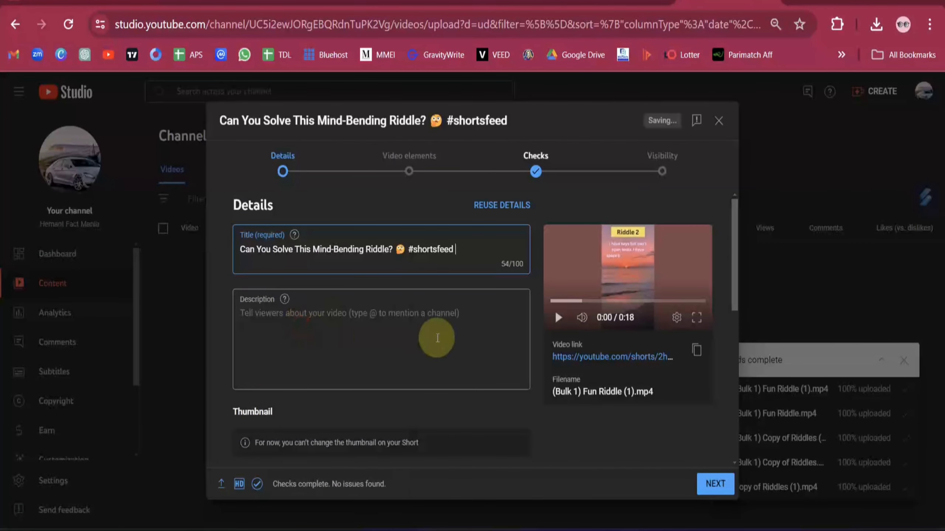
Copy ChatGPT's description, from "Get ready to put your brain to the test" through #BrainTeaser, into the Short's empty description
left_click(278, 322)
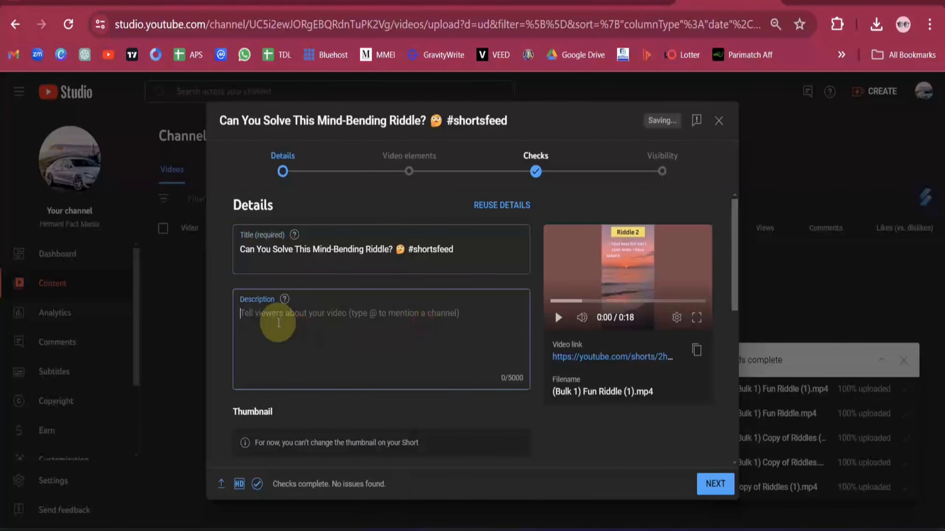
left_click(611, 6)
left_click_drag(359, 280, 602, 327)
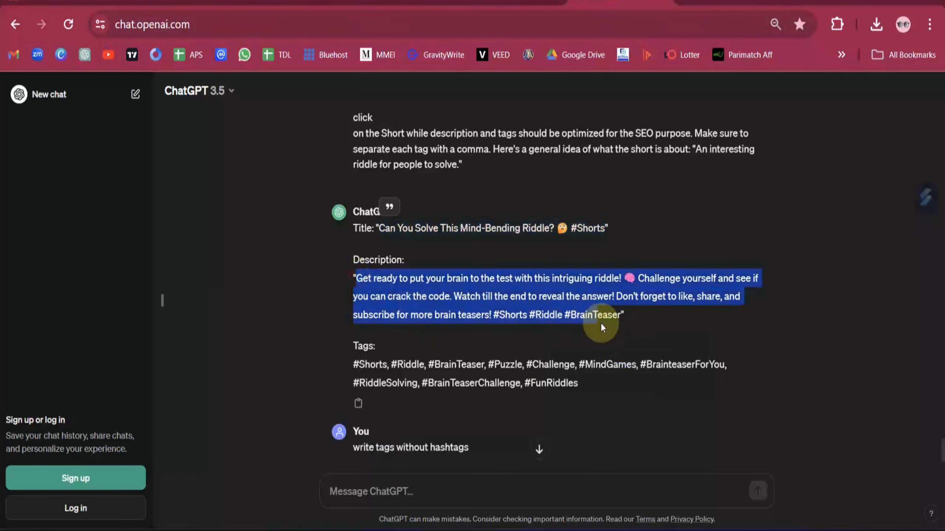
key("ctrl+Tab")
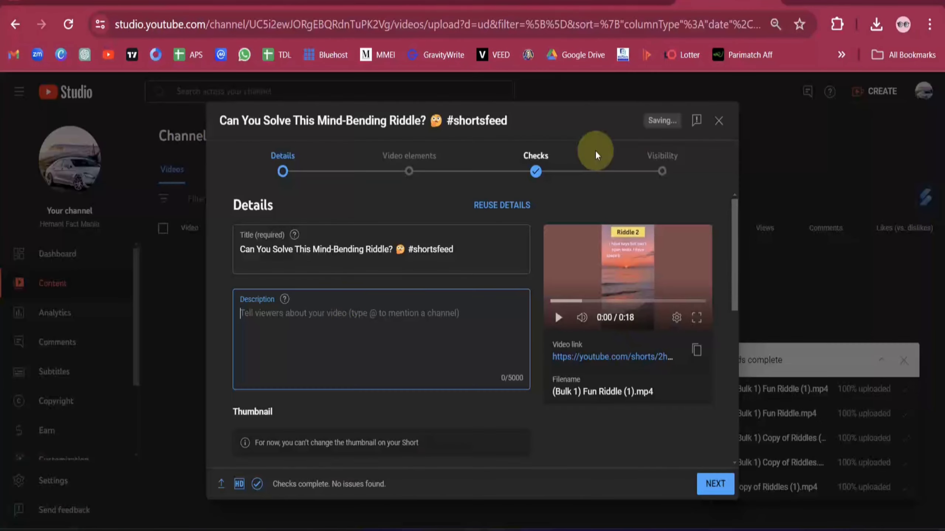
Expand the Short's additional details and remove all of its prefilled tags
scroll(275, 317, "down", 3)
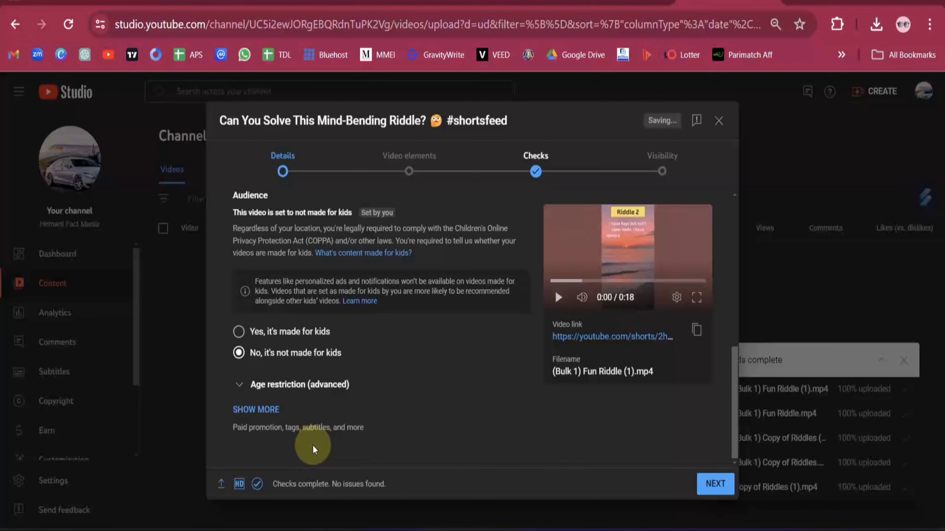
left_click(262, 409)
scroll(273, 386, "down", 12)
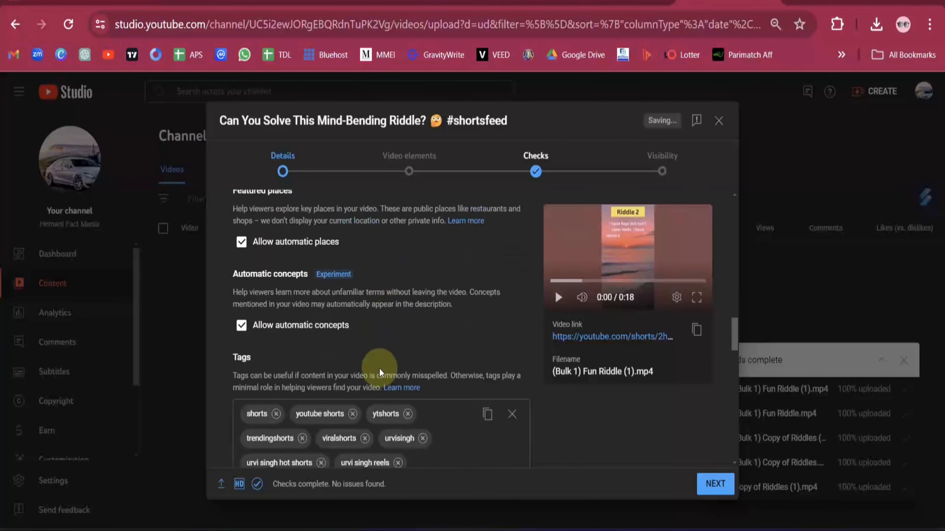
scroll(273, 386, "down", 2)
left_click(512, 251)
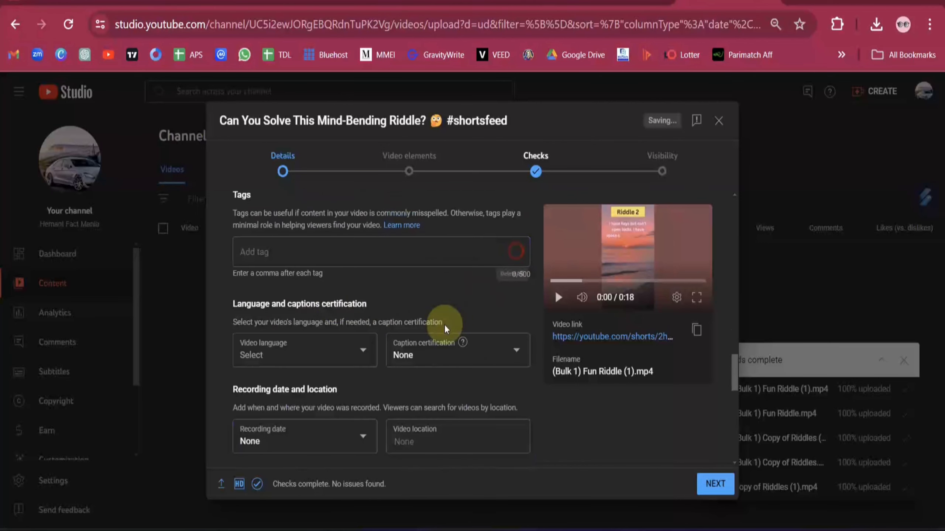
Copy ChatGPT's comma-separated tags without hashtags, from Shorts and Riddle through FunRiddles, into the Short's tags
left_click(314, 250)
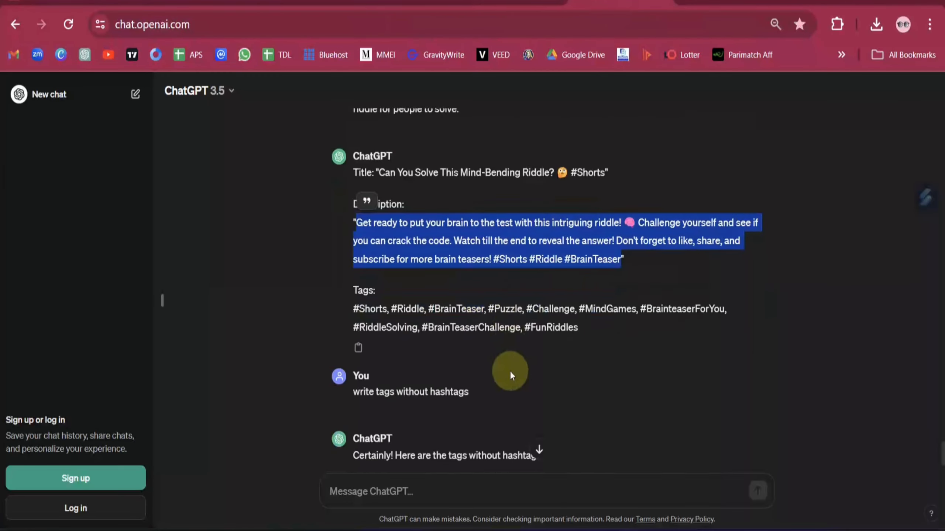
scroll(509, 370, "down", 3)
left_click_drag(354, 397, 507, 418)
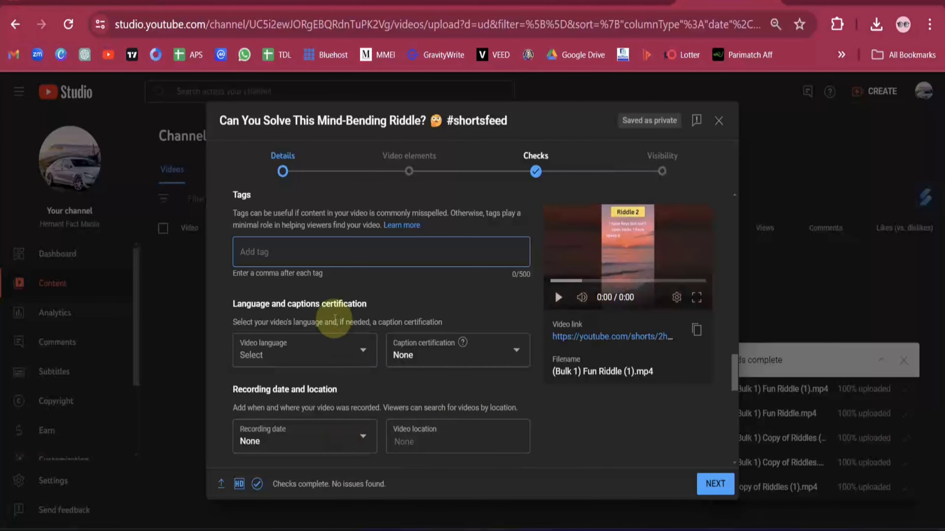
type("Shorts, Riddle, BrainTeaser, Puzzle, Challenge, MindGames, BrainteaserForYou, RiddleSolving, BrainTeaserChallenge, FunRiddles")
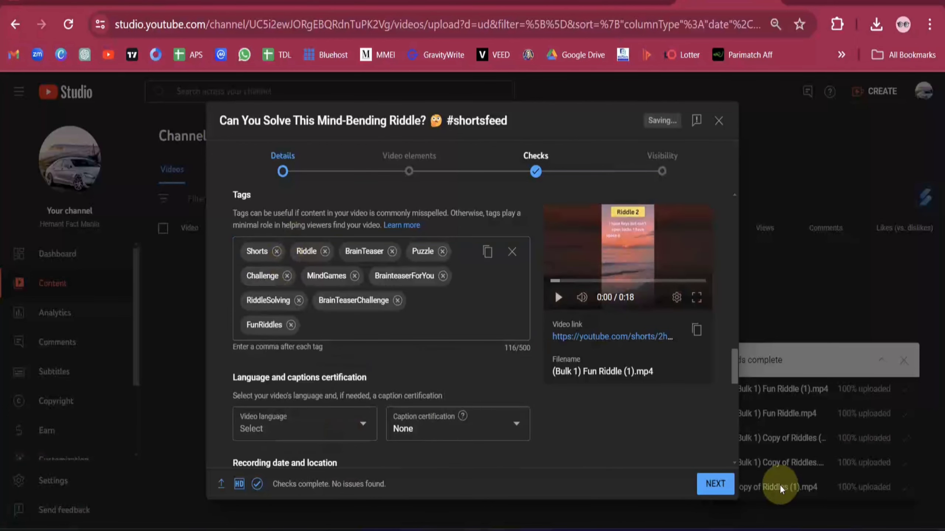
Check the completed title, description and tags, proceed past the video elements and checks, and set the Short's visibility to Public
scroll(580, 416, "up", 5)
scroll(591, 451, "up", 10)
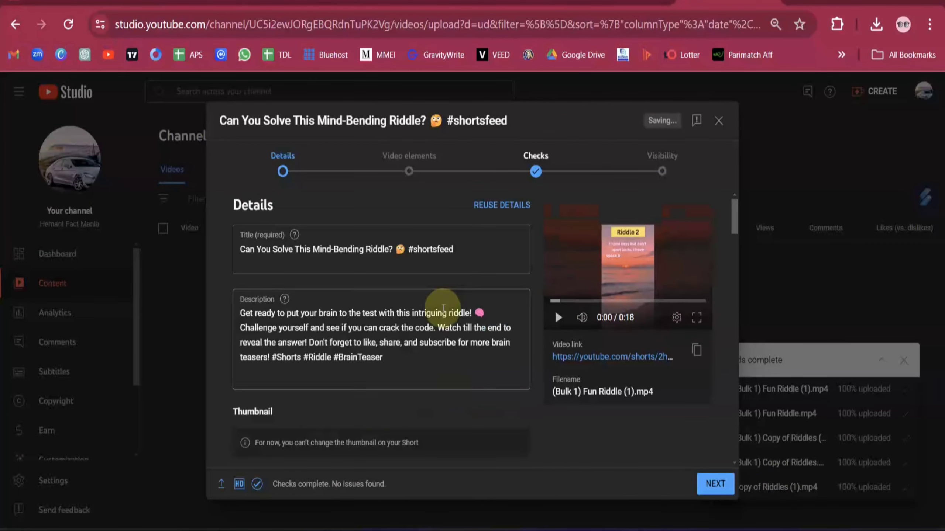
scroll(412, 357, "down", 10)
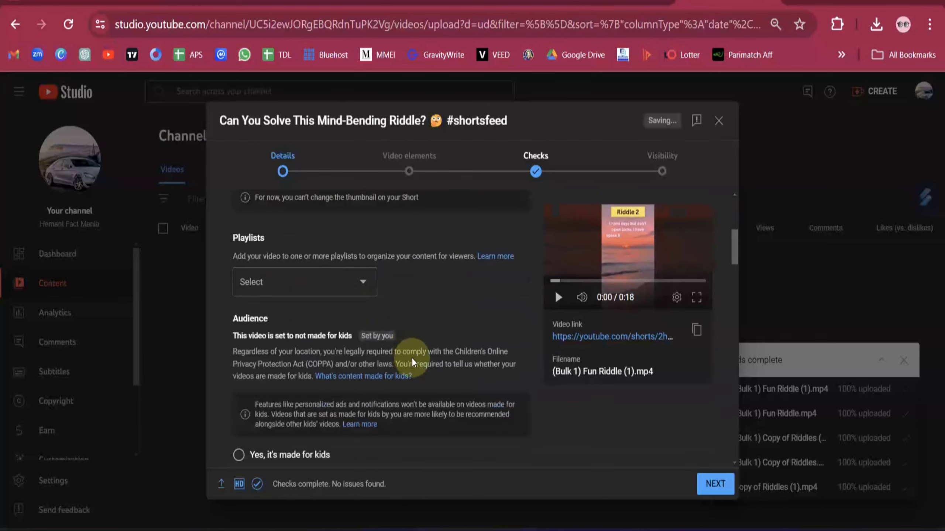
scroll(419, 404, "down", 8)
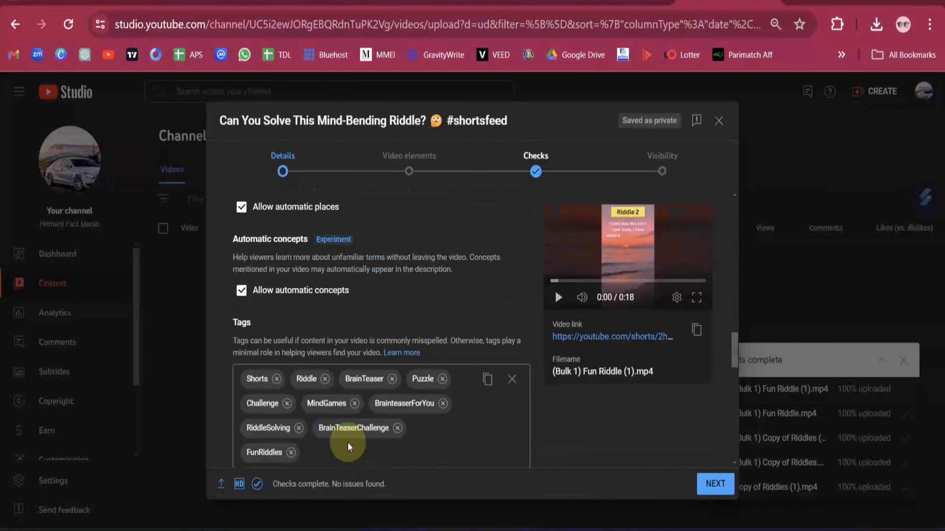
left_click(713, 486)
left_click(715, 484)
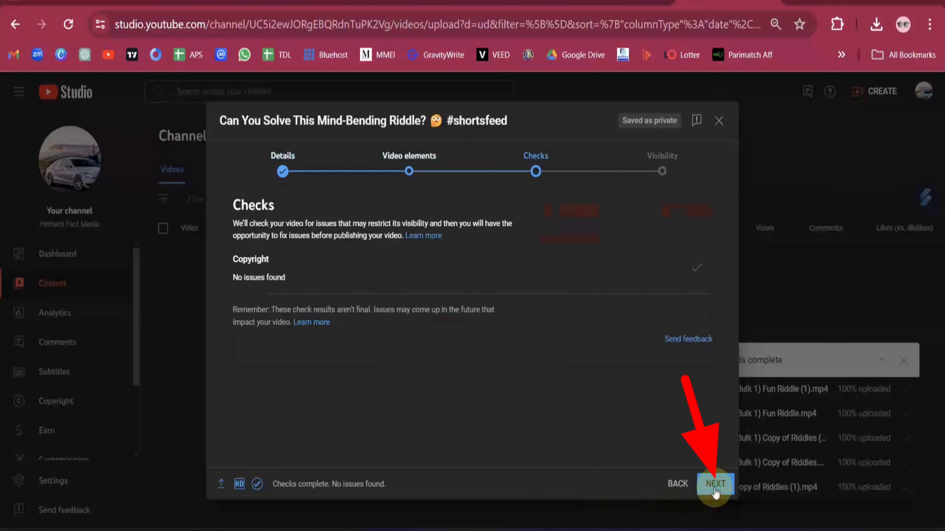
left_click(715, 484)
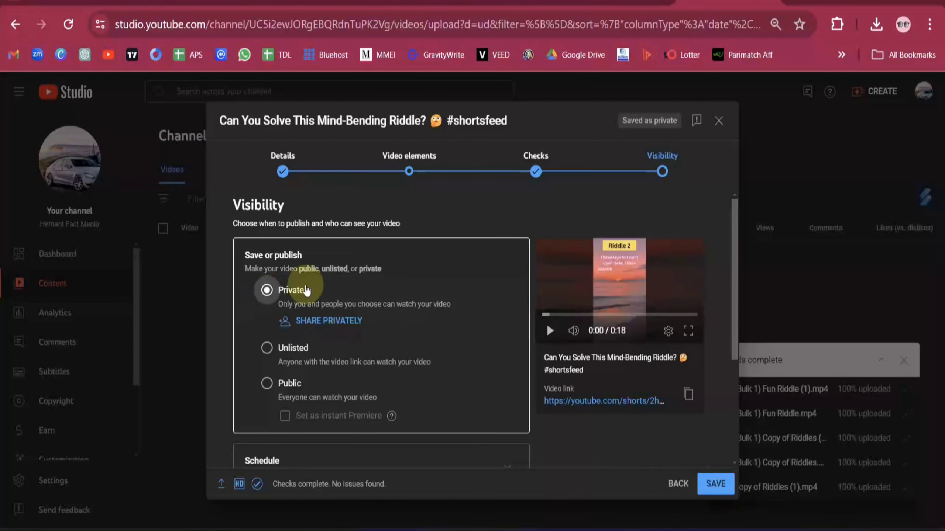
left_click(268, 384)
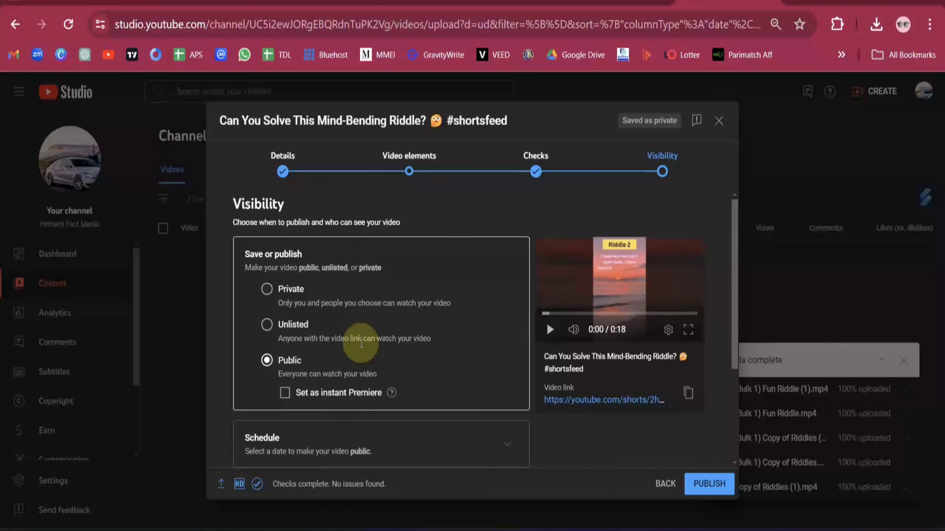
Schedule the Short to go public on Apr 15, 2024 at 11:30 AM and dismiss the confirmation
scroll(361, 345, "down", 2)
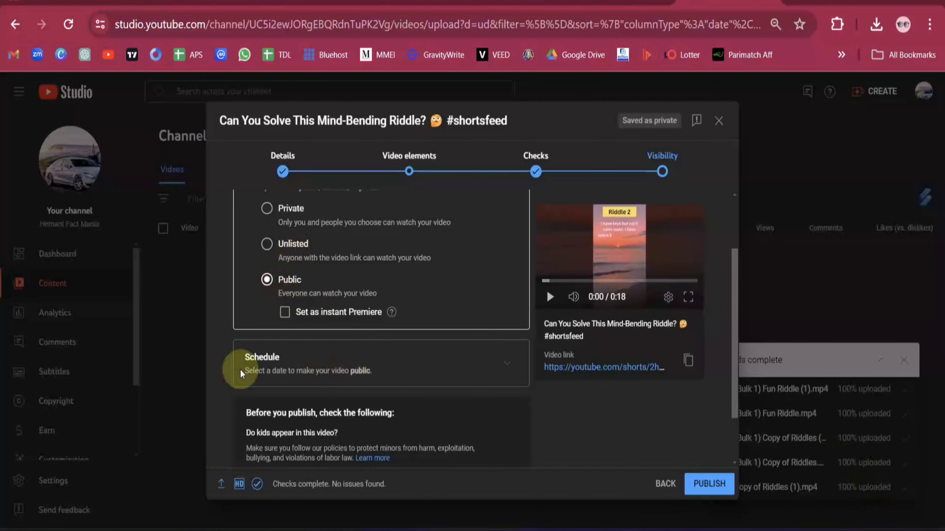
left_click(507, 364)
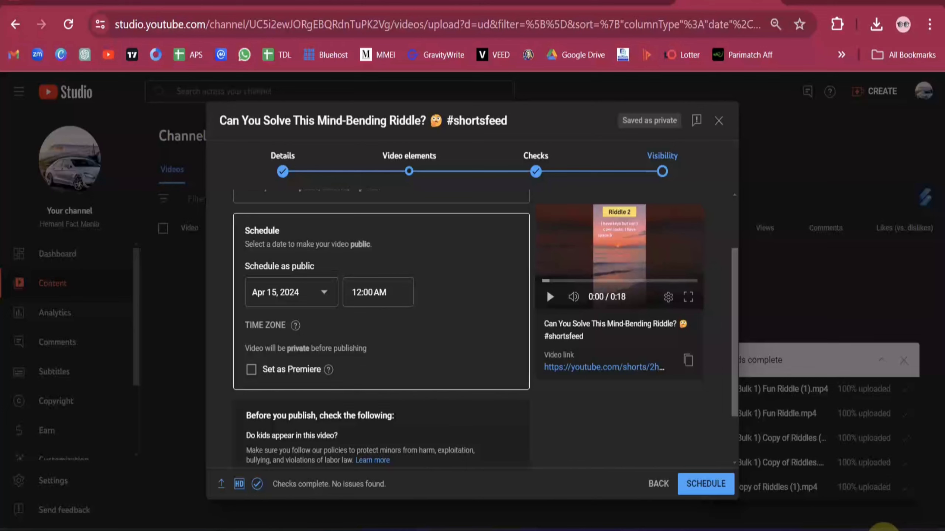
left_click(305, 292)
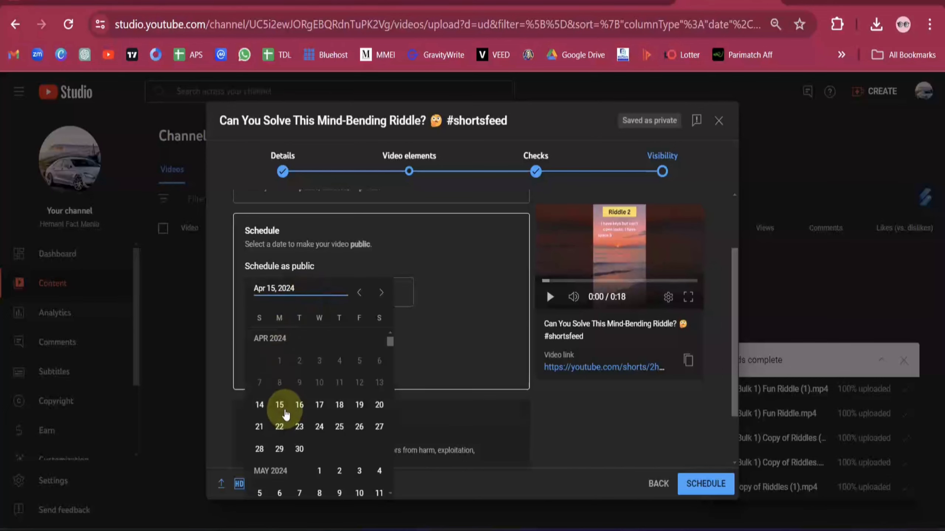
left_click(285, 411)
left_click(385, 293)
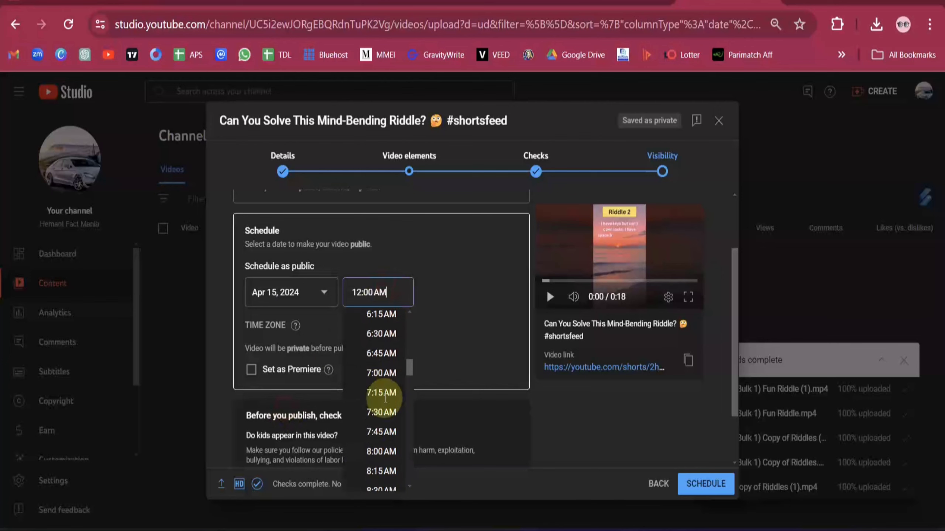
scroll(385, 399, "down", 8)
left_click(379, 399)
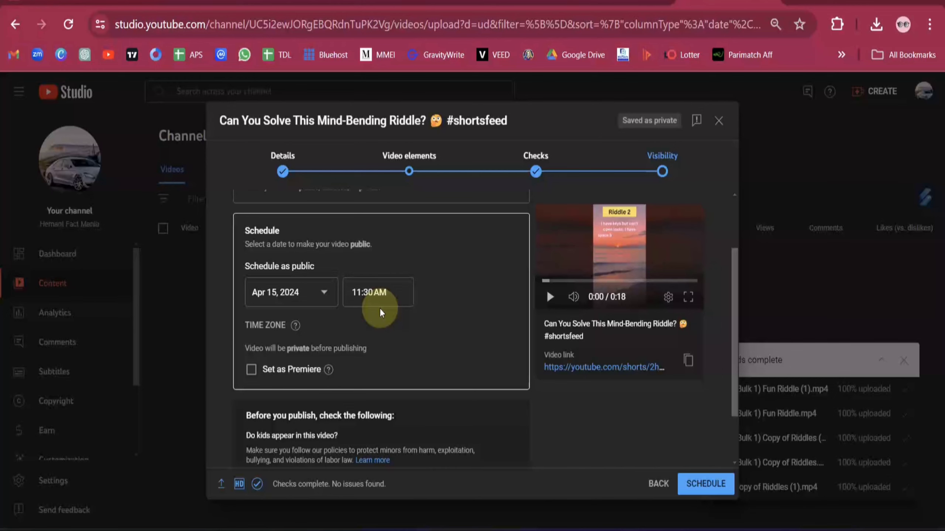
left_click(702, 485)
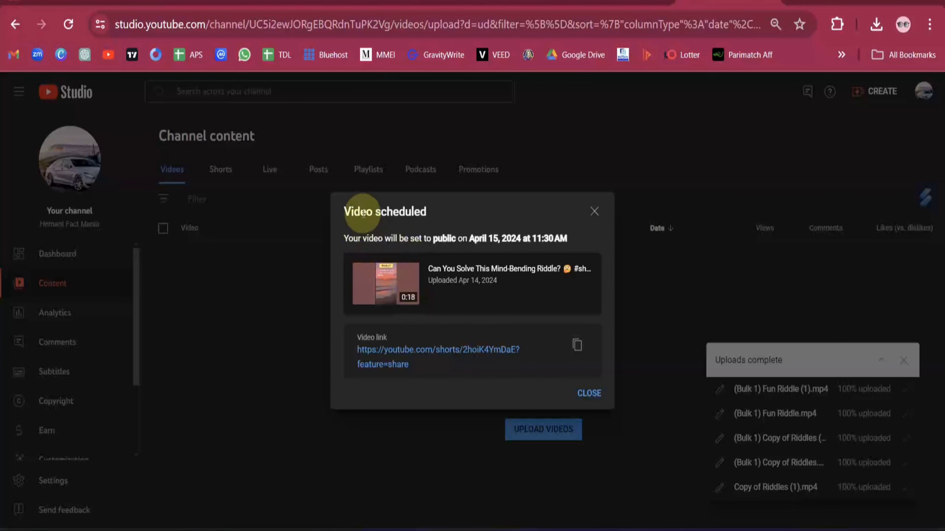
left_click(592, 394)
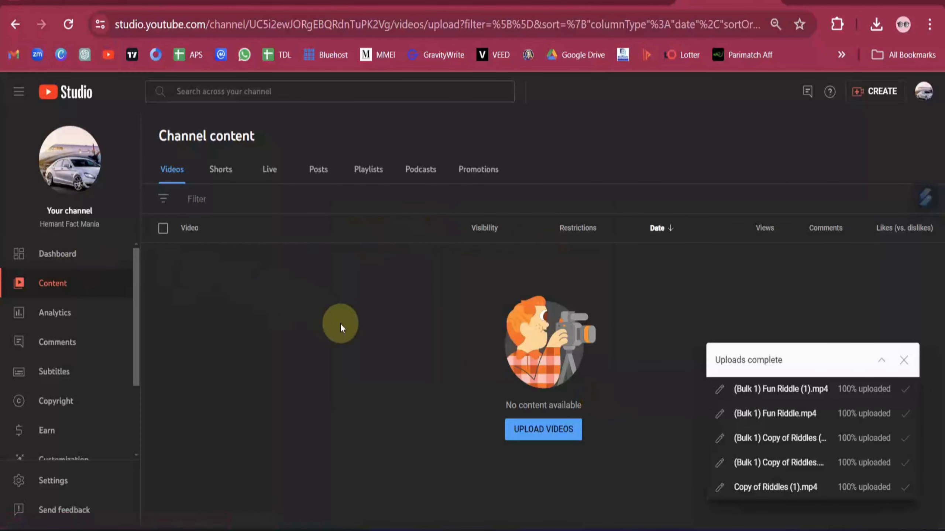
List the channel's Shorts and filter them by Draft visibility
left_click(227, 179)
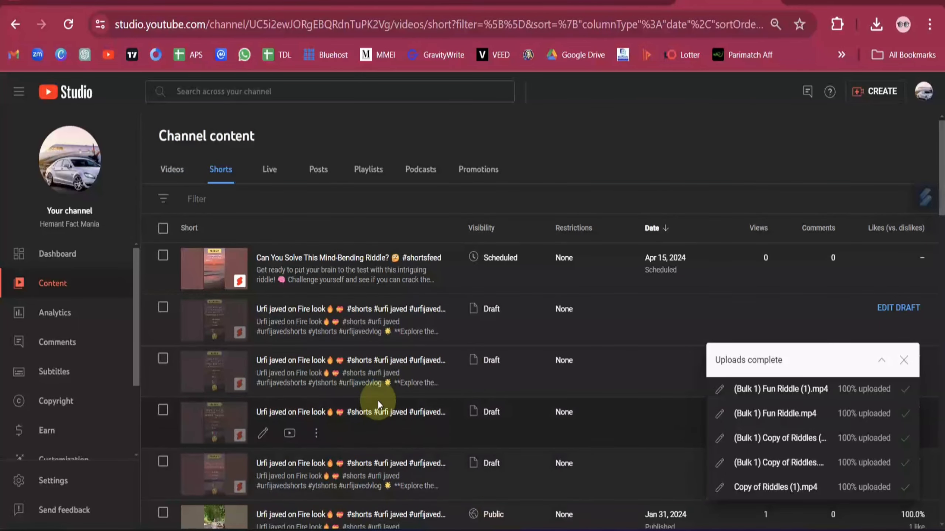
key("ctrl+minus")
key("ctrl+minus")
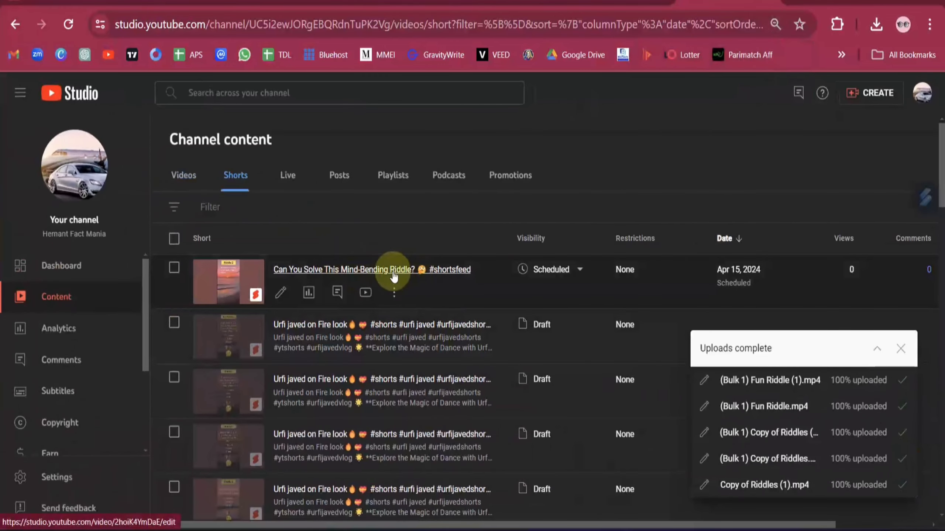
left_click(173, 208)
left_click(228, 365)
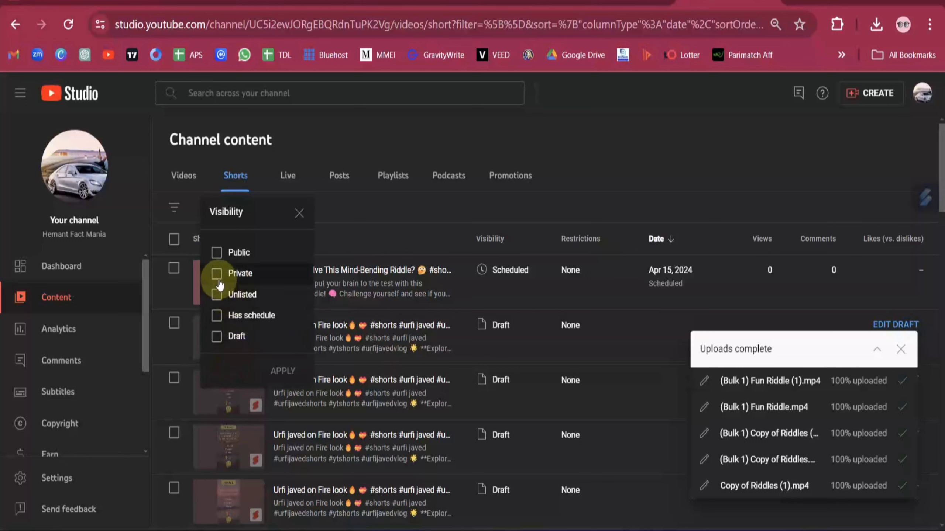
left_click(216, 336)
left_click(282, 372)
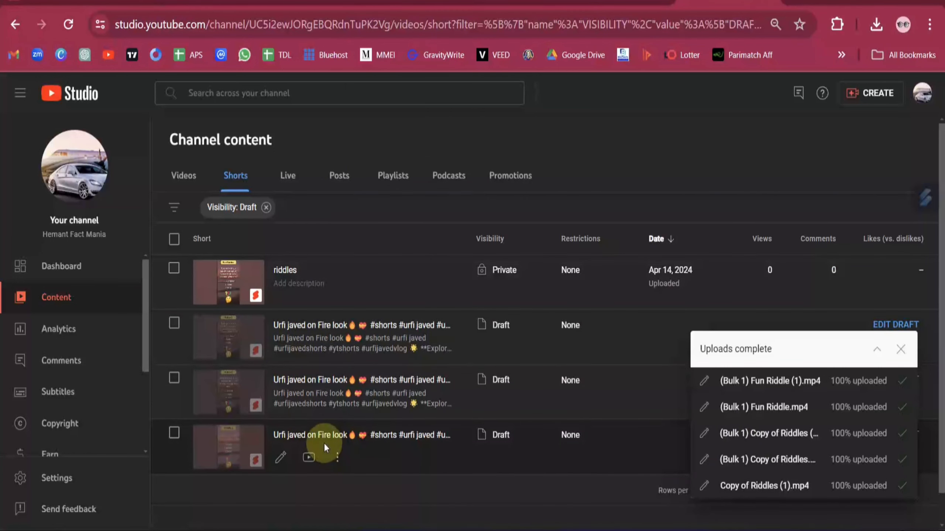
Clear the default title and description in the channel's upload defaults
left_click(58, 479)
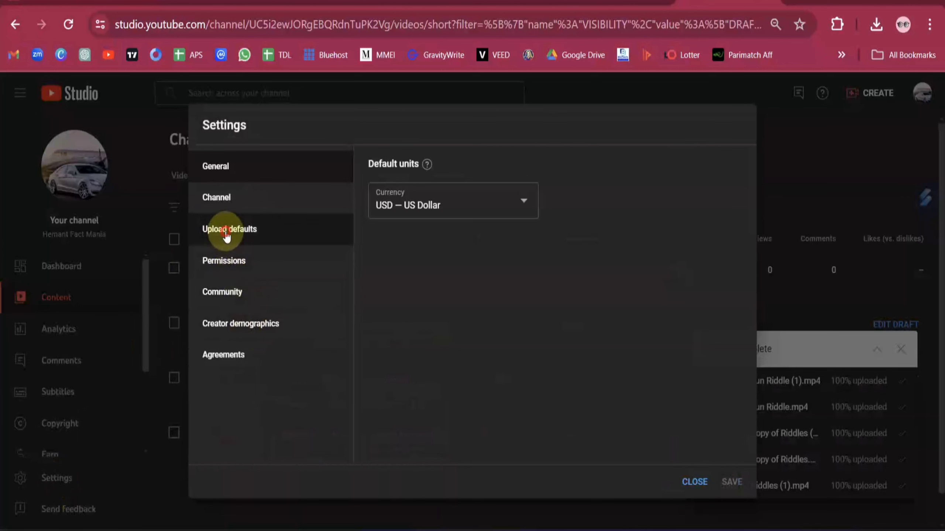
left_click(224, 237)
triple_click(413, 240)
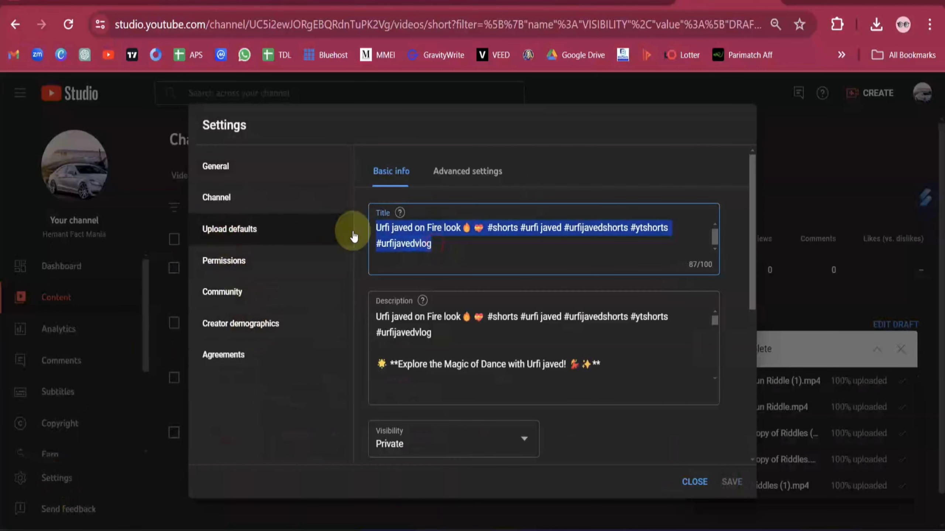
key("BackSpace")
left_click_drag(400, 327, 505, 390)
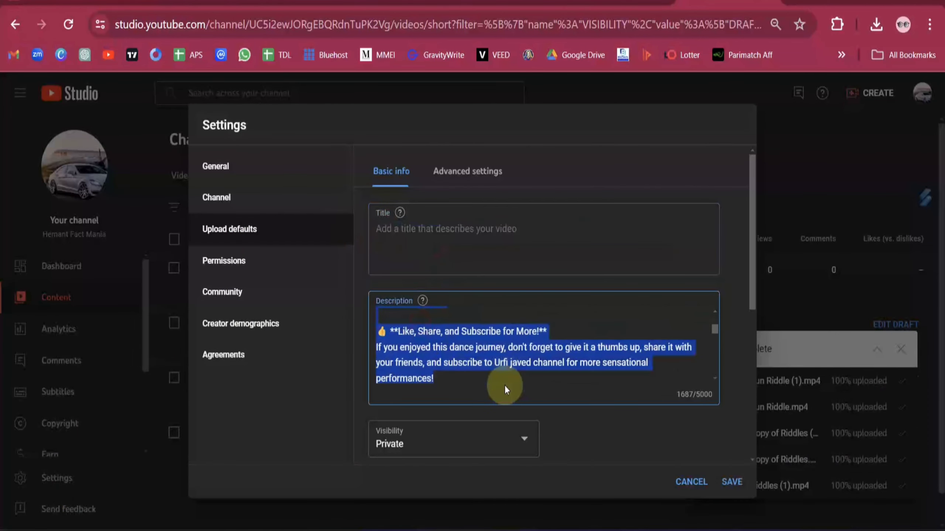
key("BackSpace")
Remove all default tags from the upload defaults and save the settings
scroll(502, 372, "down", 10)
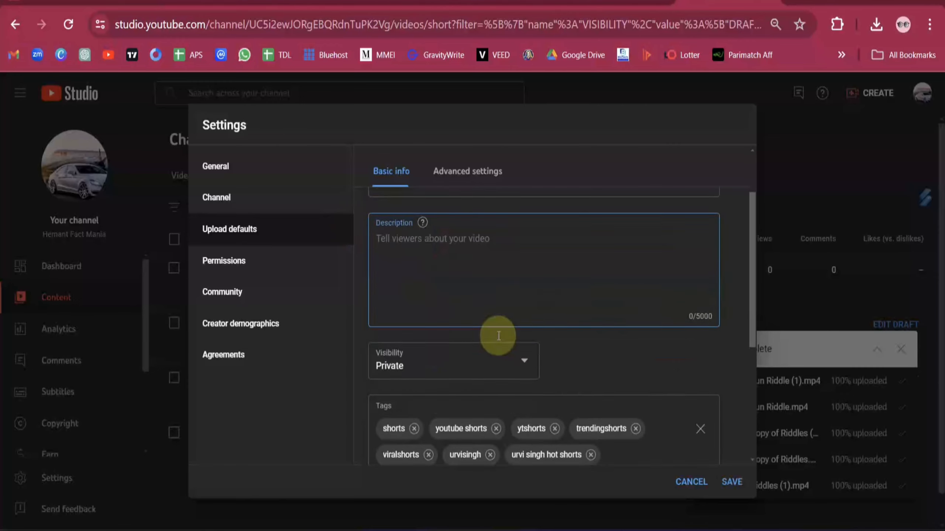
left_click(700, 261)
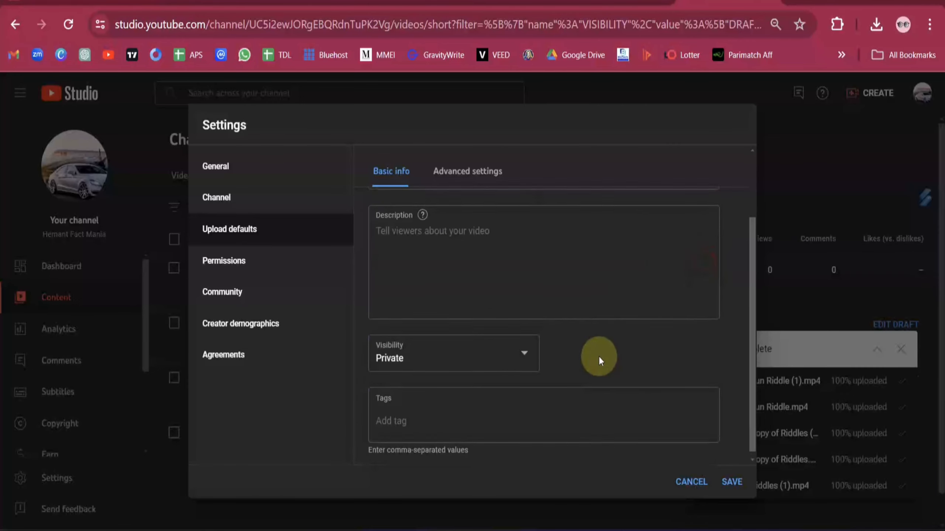
scroll(601, 359, "up", 5)
left_click(729, 481)
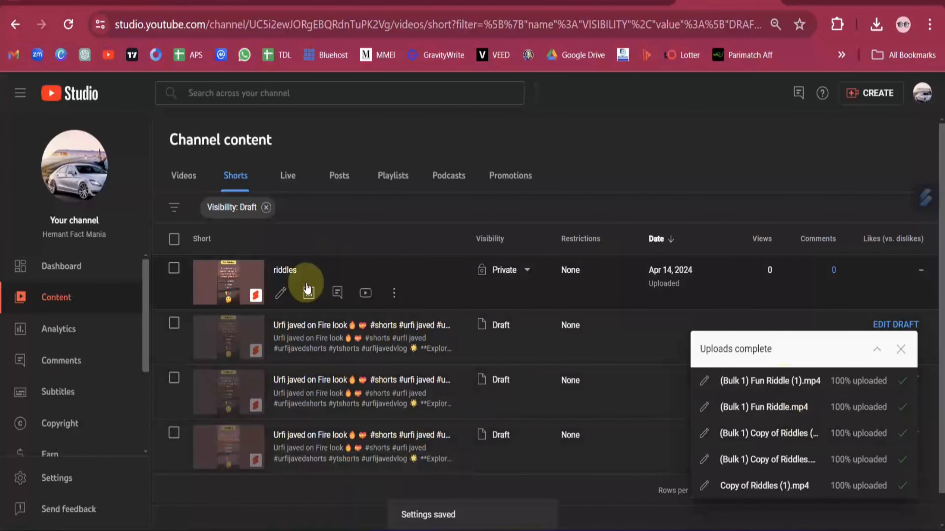
Check the title and description in the riddles Short's details, return to the Shorts list and remove the Draft filter
left_click(282, 294)
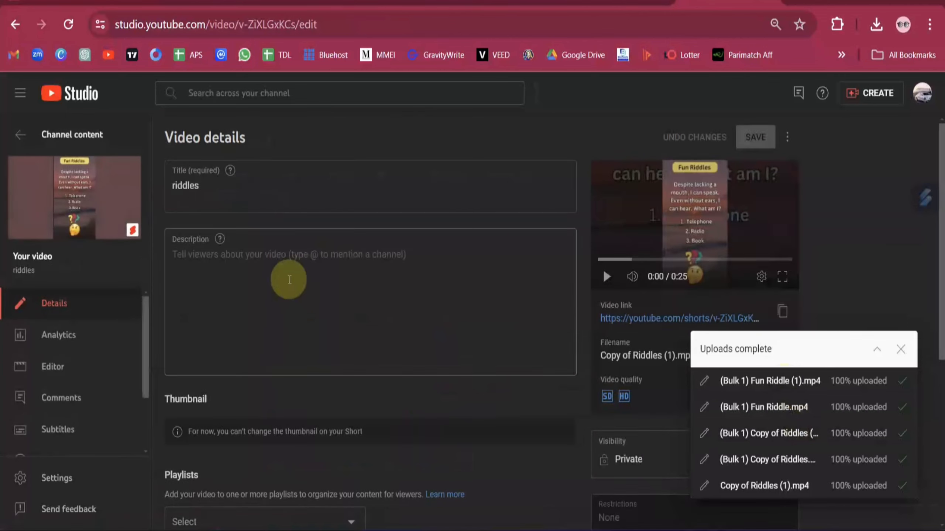
left_click(211, 185)
left_click(232, 293)
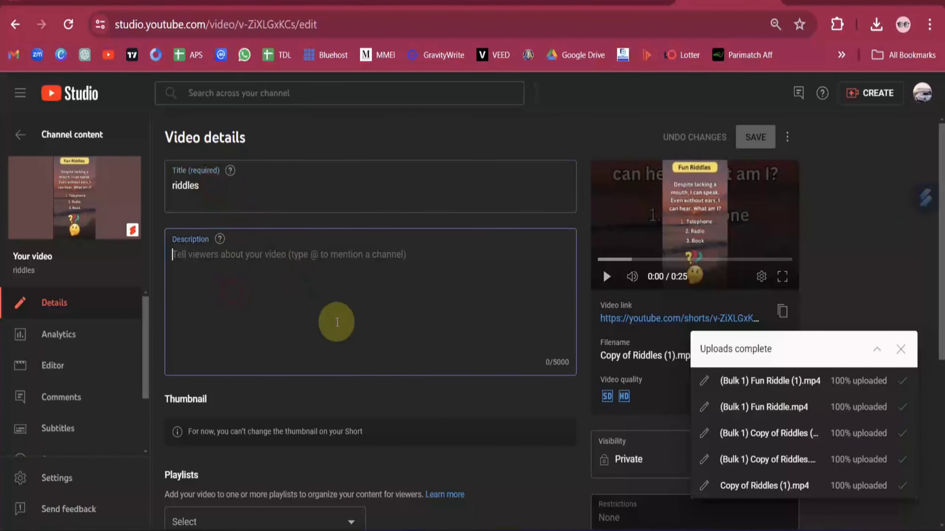
scroll(337, 321, "down", 6)
scroll(336, 322, "up", 6)
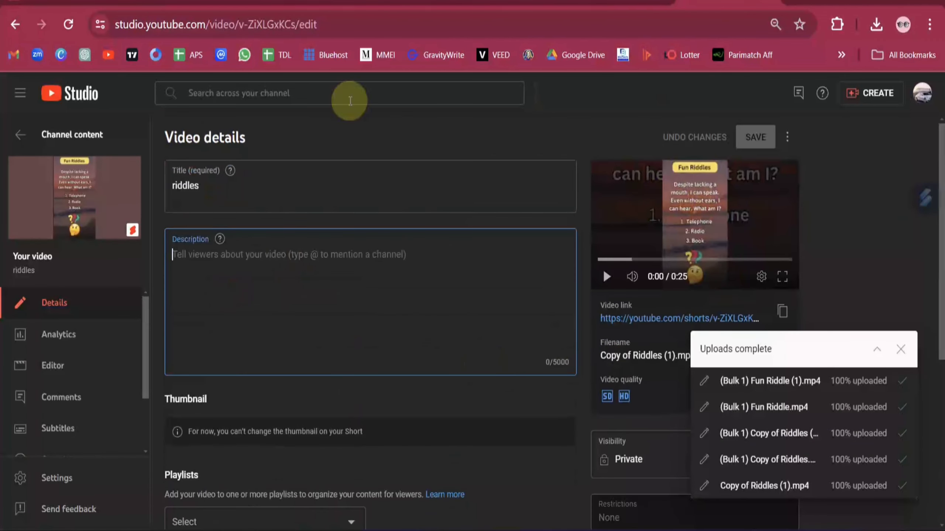
left_click(35, 146)
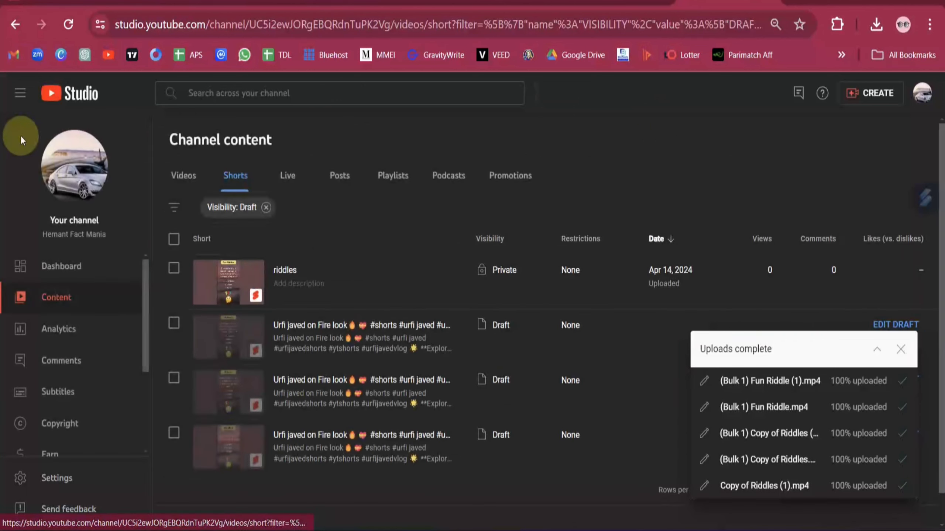
left_click(266, 207)
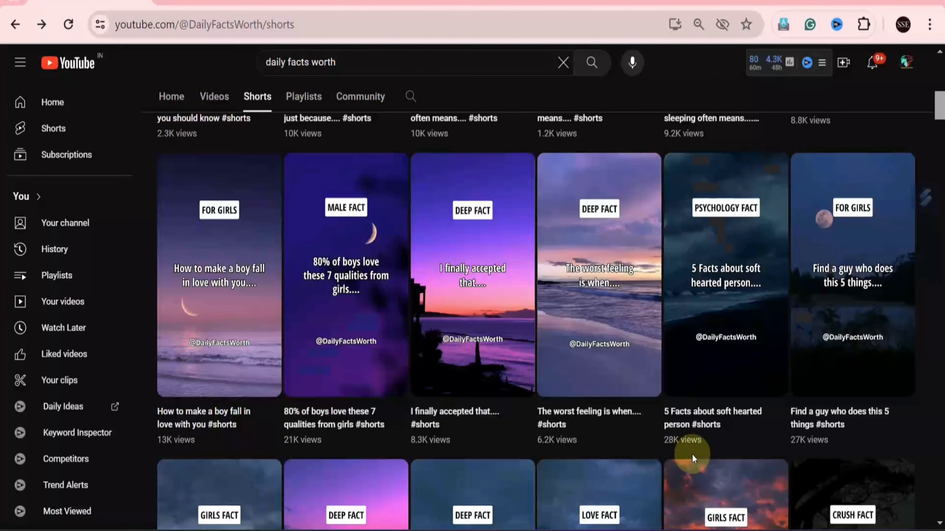
Browse the Shorts on the Daily Facts Worth YouTube channel and look over Riddle Bell's statistics on Social Blade
scroll(771, 332, "up", 10)
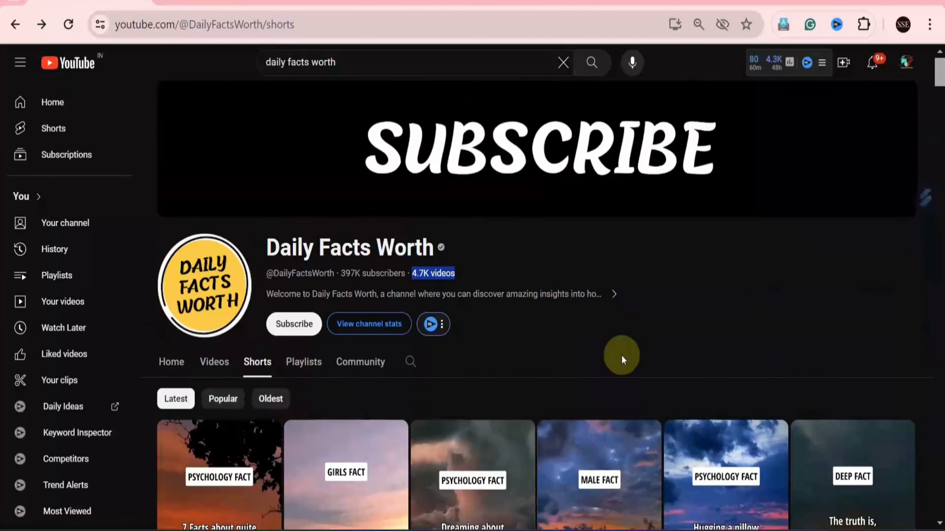
scroll(558, 201, "down", 7)
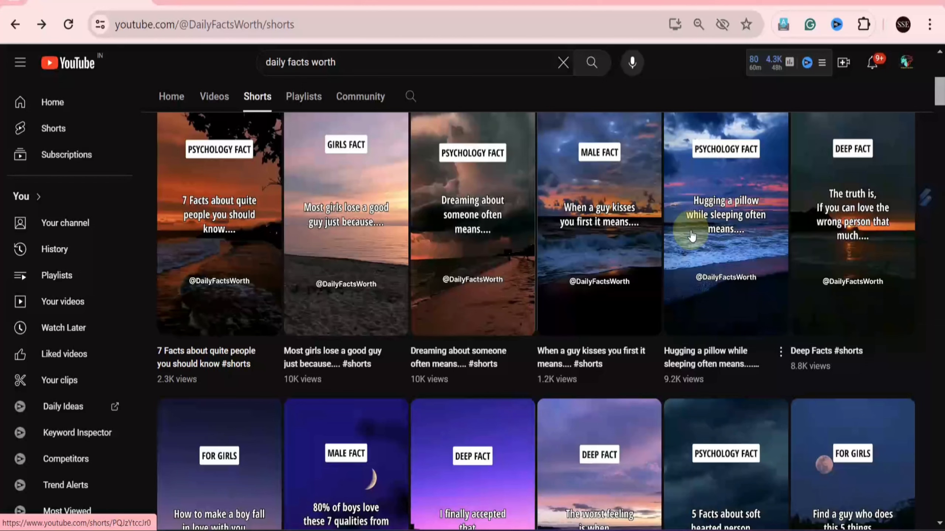
scroll(686, 249, "down", 6)
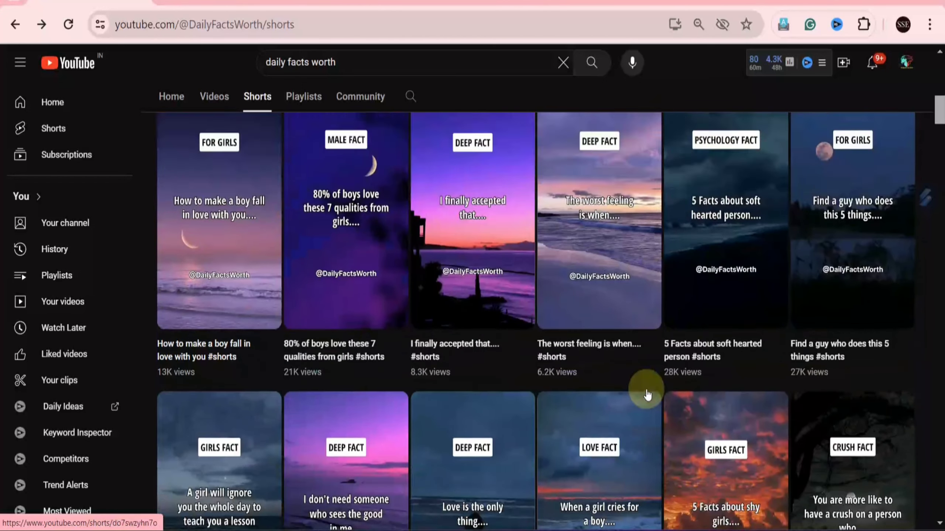
scroll(644, 387, "up", 10)
scroll(654, 424, "up", 5)
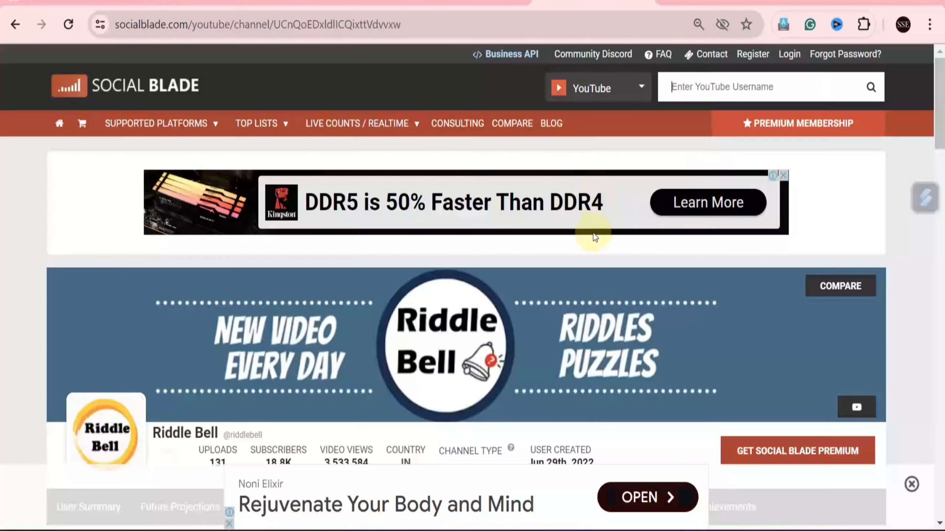
scroll(595, 239, "down", 8)
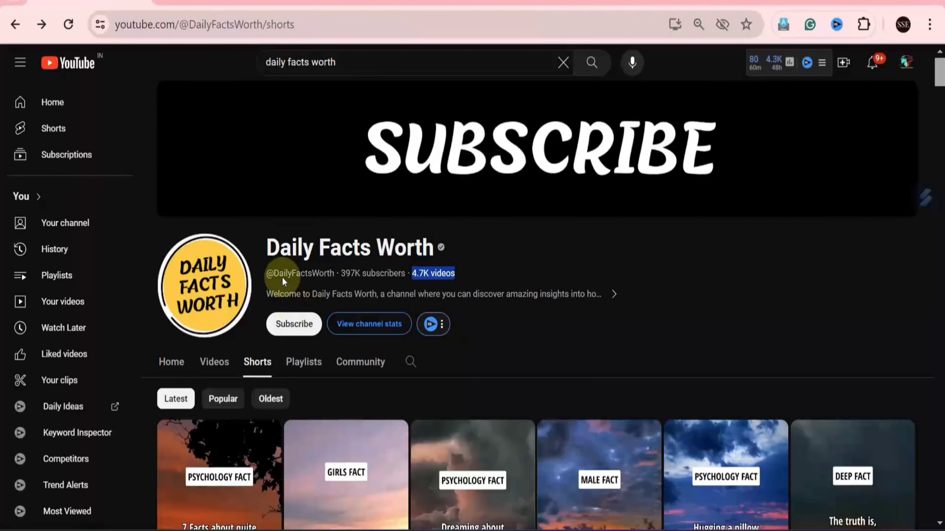
Copy the handle DailyFactsWorth from its YouTube channel page and look it up on Social Blade
left_click_drag(280, 276, 302, 285)
double_click(325, 275)
key("ctrl+c")
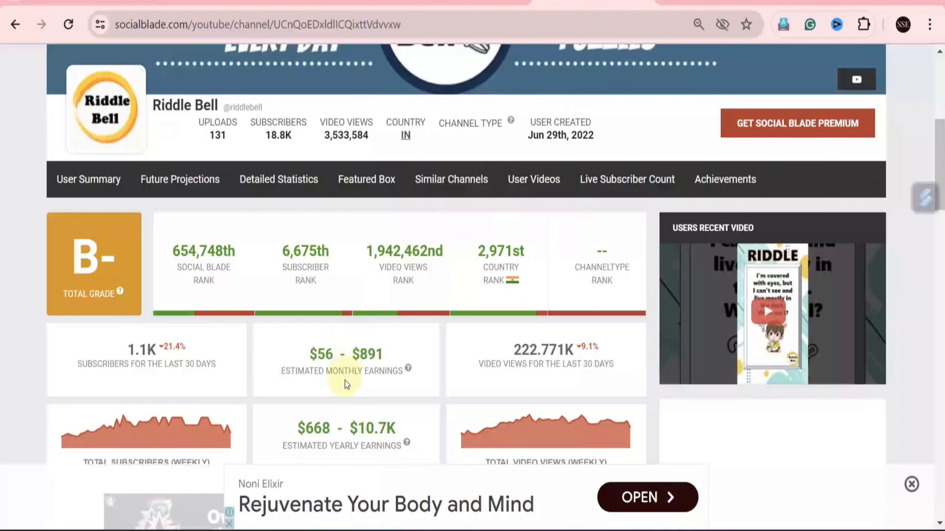
scroll(434, 327, "up", 9)
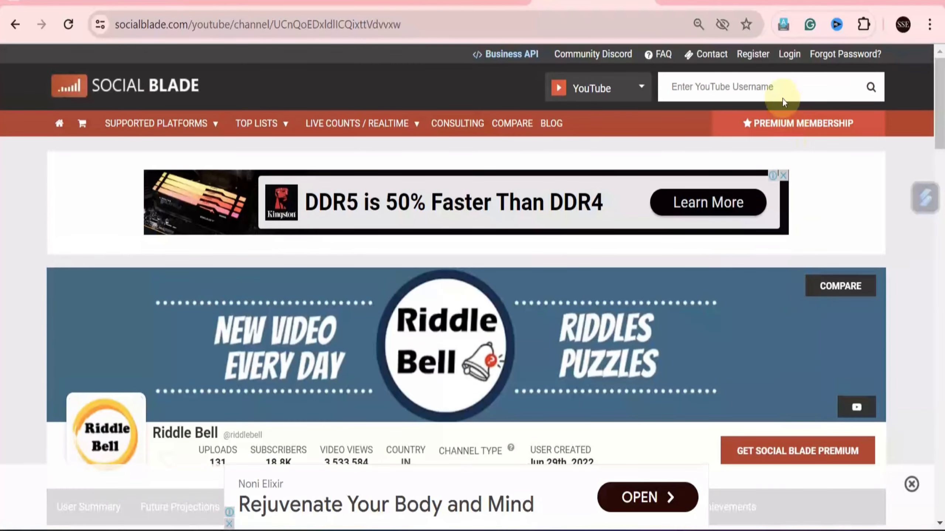
left_click(766, 84)
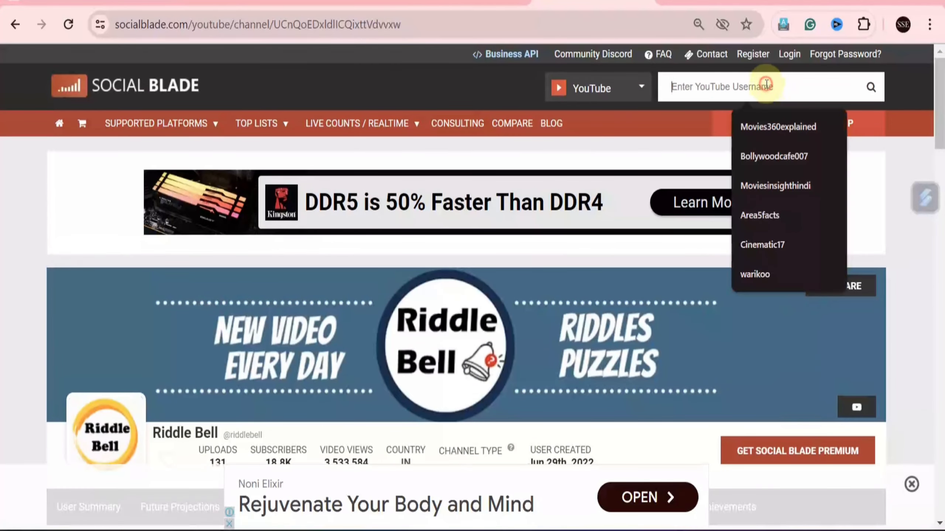
key("ctrl+v")
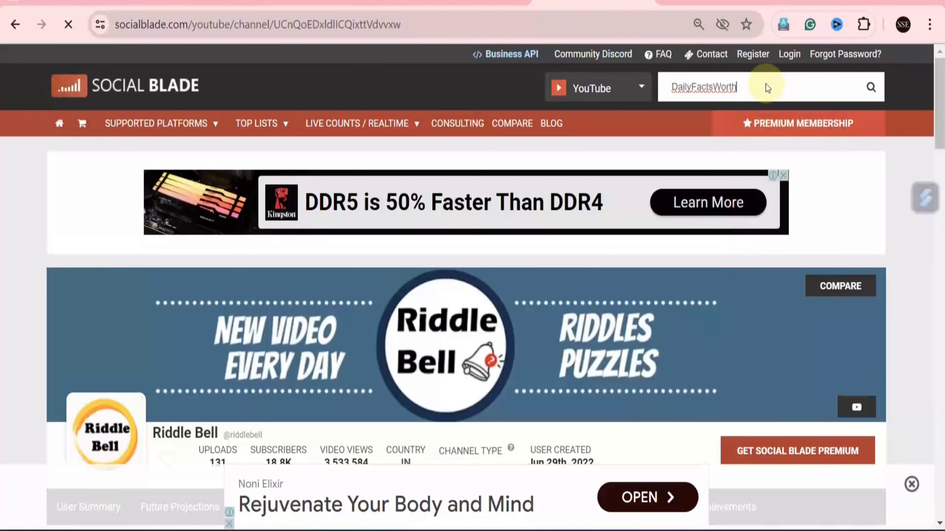
key("Return")
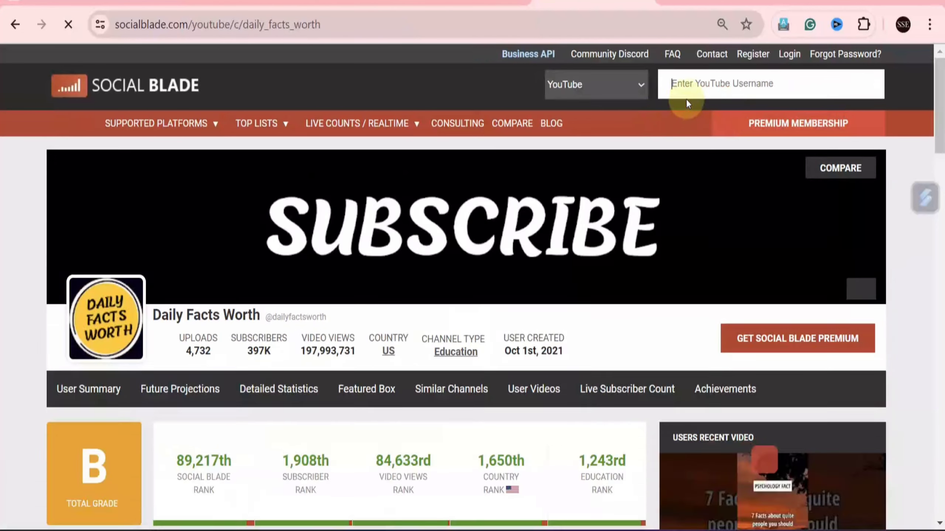
Examine the estimated monthly earnings of the Daily Facts Worth channel
scroll(420, 285, "down", 2)
scroll(419, 285, "down", 4)
left_click_drag(306, 406, 390, 413)
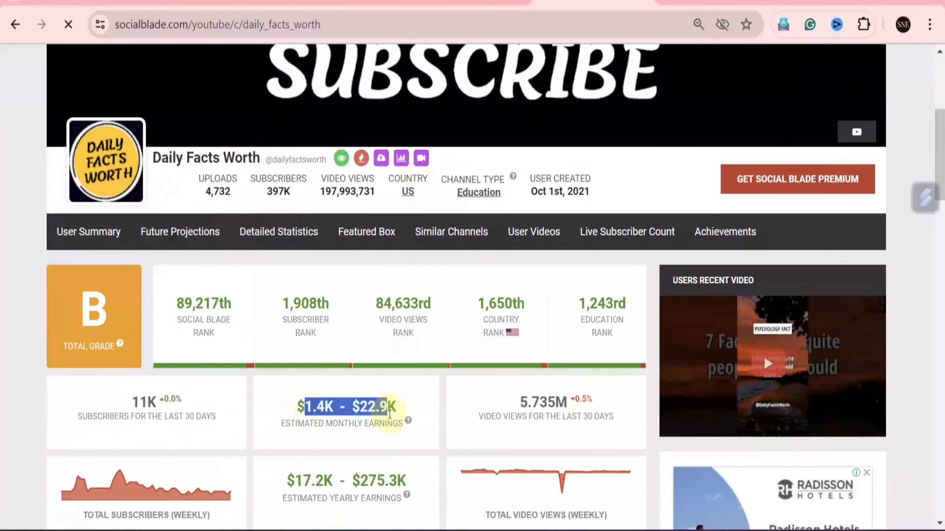